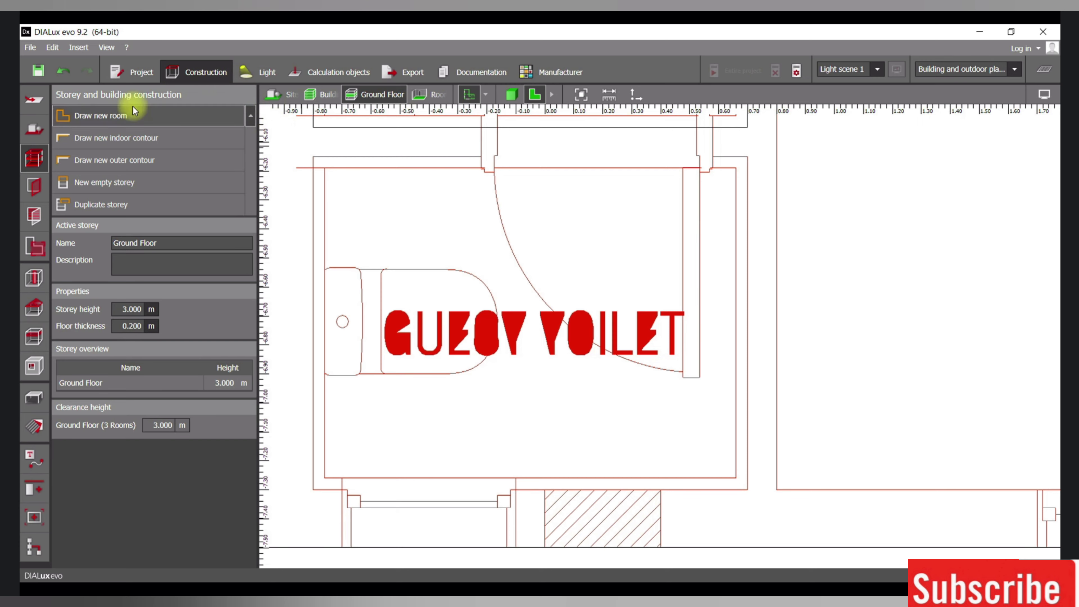
Start a new room for the guest toilet and trace its left inner wall 1.070 m down from the upper-left corner.
{"action": "left_click", "coordinate": [134, 111]}
{"action": "scroll", "coordinate": [387, 174], "scroll_direction": "up", "scroll_amount": 3}
{"action": "middle_click_drag", "start_coordinate": [289, 169], "coordinate": [490, 175]}
{"action": "left_click", "coordinate": [483, 174]}
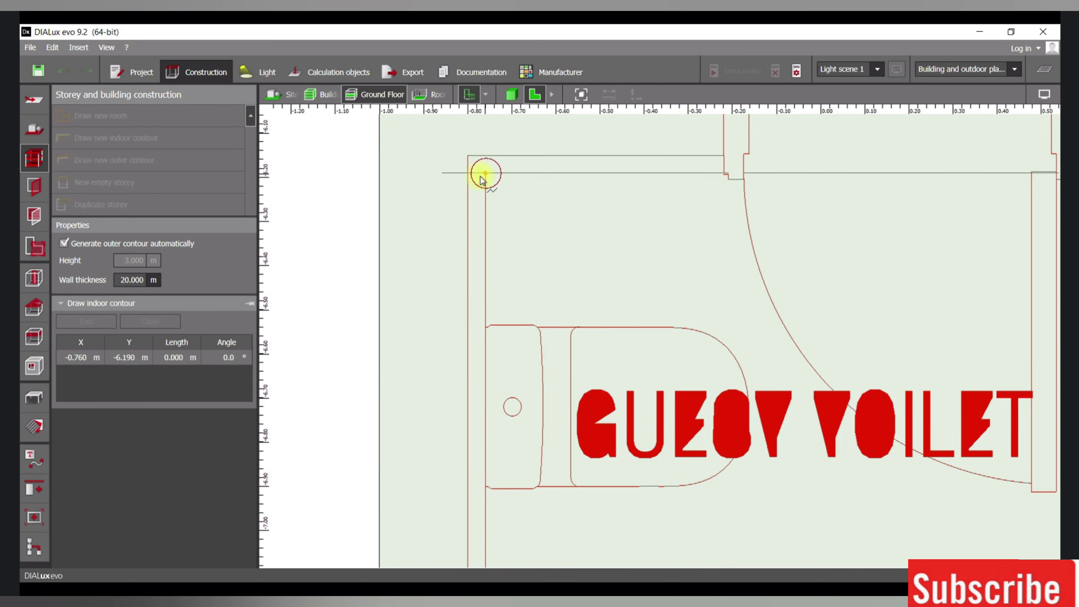
{"action": "scroll", "coordinate": [438, 308], "scroll_direction": "down", "scroll_amount": 3}
{"action": "middle_click_drag", "start_coordinate": [436, 425], "coordinate": [438, 239]}
{"action": "scroll", "coordinate": [473, 339], "scroll_direction": "up", "scroll_amount": 3}
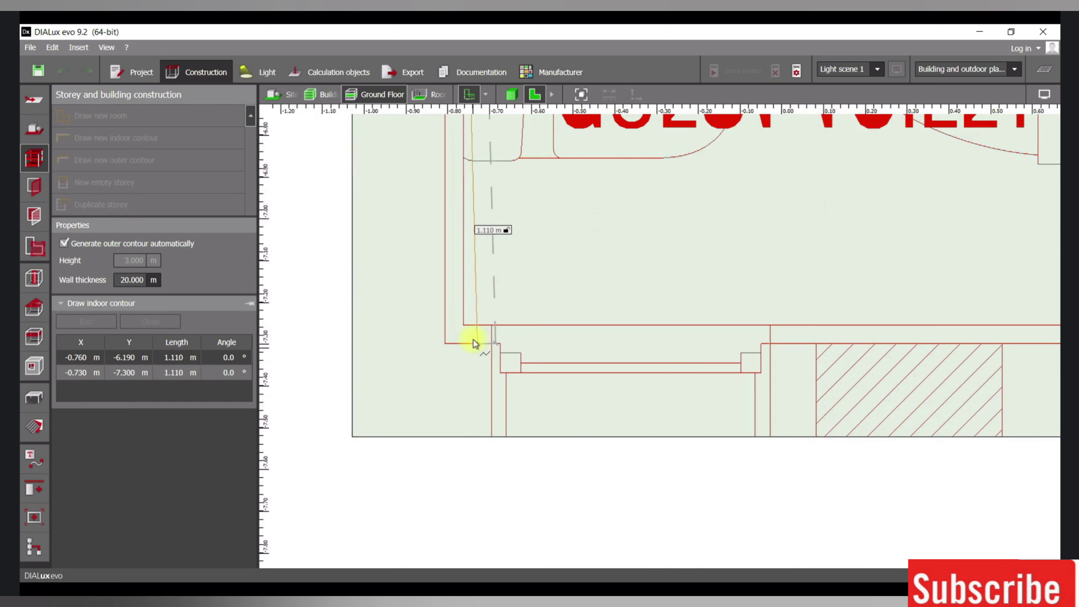
{"action": "left_click", "coordinate": [467, 324]}
{"action": "scroll", "coordinate": [456, 331], "scroll_direction": "down", "scroll_amount": 3}
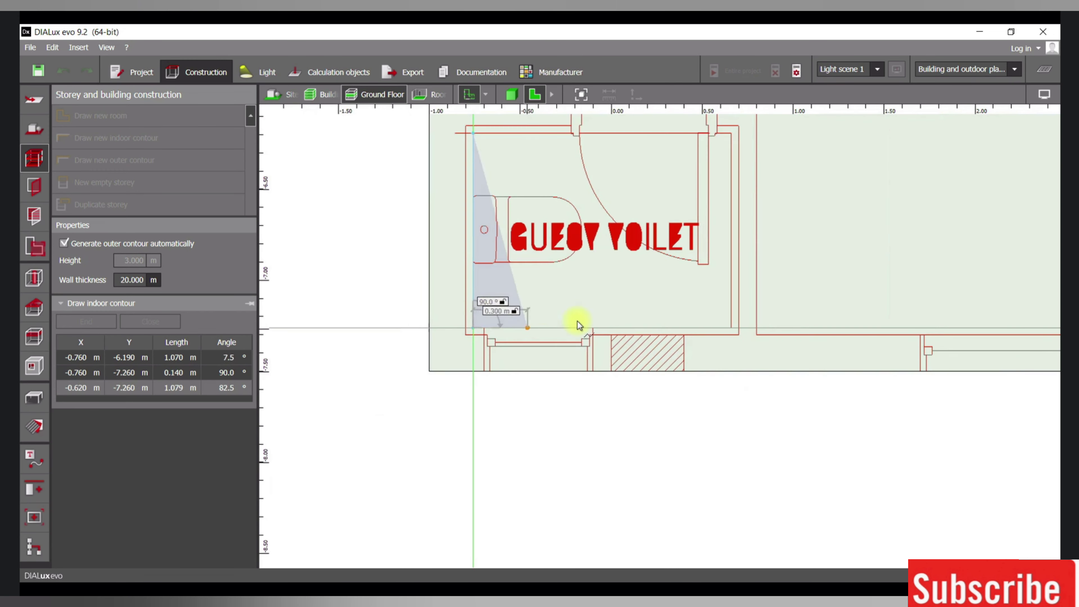
Trace the guest toilet's lower wall 1.420 m and right wall 1.070 m along the plan and close the room contour.
{"action": "scroll", "coordinate": [633, 359], "scroll_direction": "up", "scroll_amount": 5}
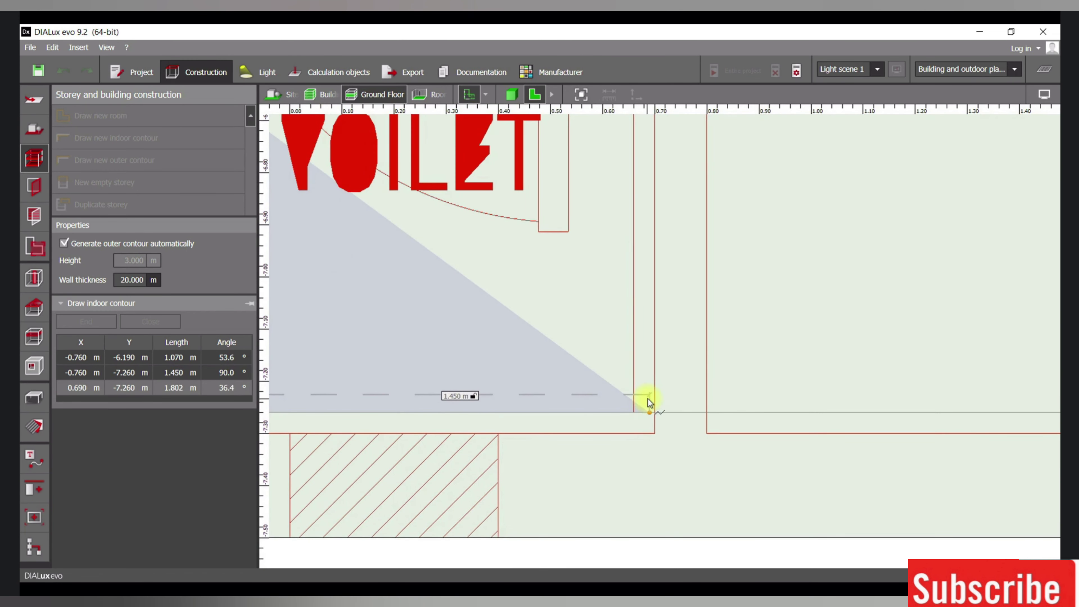
{"action": "left_click", "coordinate": [633, 407]}
{"action": "scroll", "coordinate": [633, 366], "scroll_direction": "down", "scroll_amount": 2}
{"action": "middle_click_drag", "start_coordinate": [636, 303], "coordinate": [625, 506]}
{"action": "scroll", "coordinate": [607, 353], "scroll_direction": "up", "scroll_amount": 3}
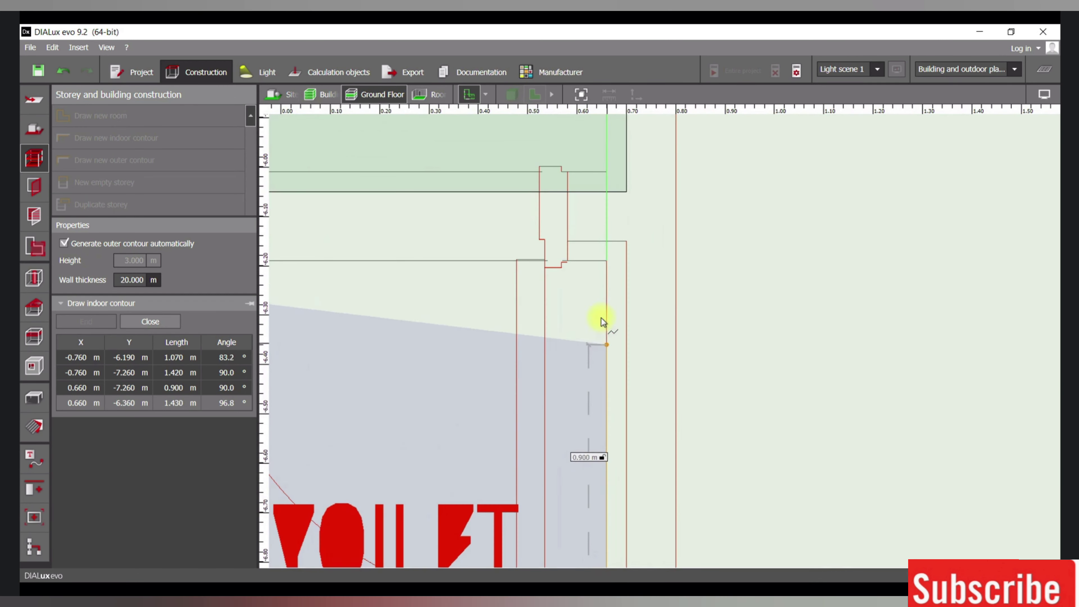
{"action": "left_click", "coordinate": [606, 263]}
{"action": "scroll", "coordinate": [599, 267], "scroll_direction": "down", "scroll_amount": 3}
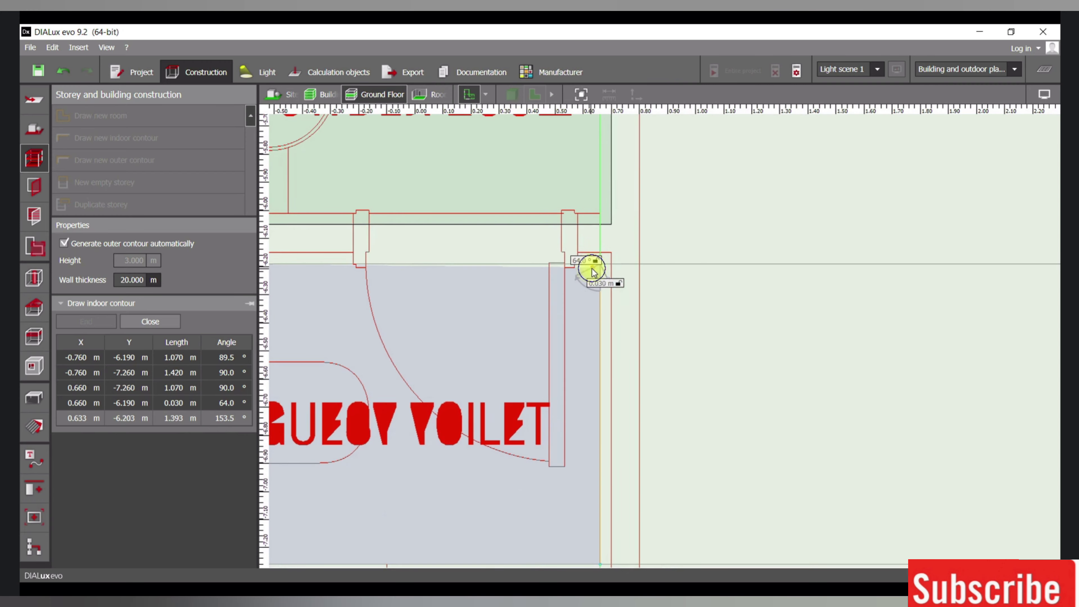
{"action": "left_click", "coordinate": [601, 277]}
{"action": "scroll", "coordinate": [614, 316], "scroll_direction": "down", "scroll_amount": 4}
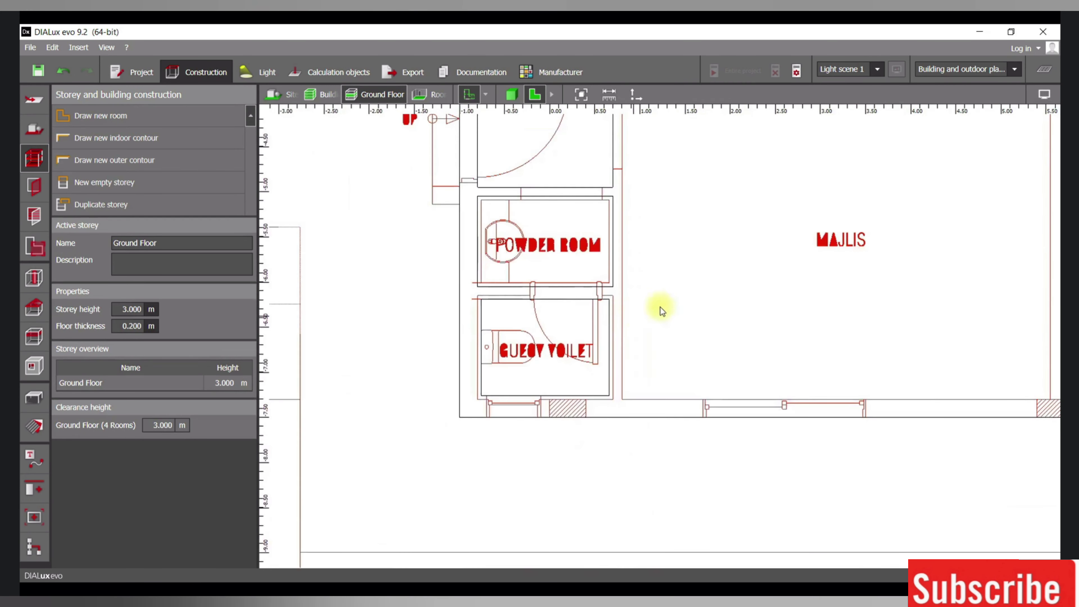
Start a new room for the Majlis and trace its upper inner wall 4.750 m from the upper-left corner.
{"action": "middle_click_drag", "start_coordinate": [655, 306], "coordinate": [523, 423]}
{"action": "scroll", "coordinate": [522, 422], "scroll_direction": "down", "scroll_amount": 1}
{"action": "middle_click_drag", "start_coordinate": [496, 386], "coordinate": [429, 340]}
{"action": "scroll", "coordinate": [409, 287], "scroll_direction": "up", "scroll_amount": 2}
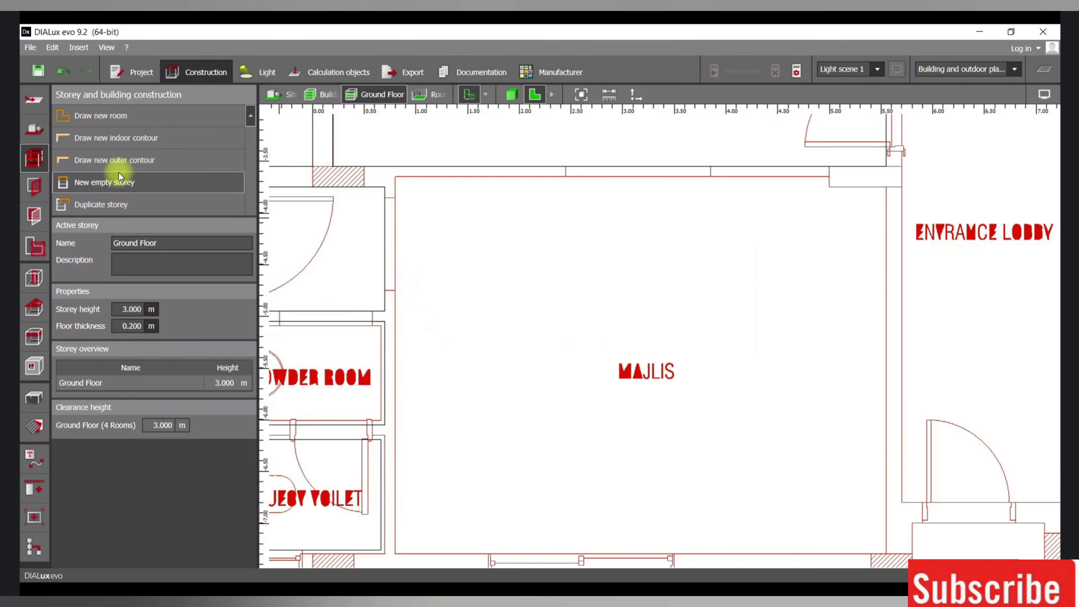
{"action": "left_click", "coordinate": [74, 122]}
{"action": "scroll", "coordinate": [382, 178], "scroll_direction": "up", "scroll_amount": 3}
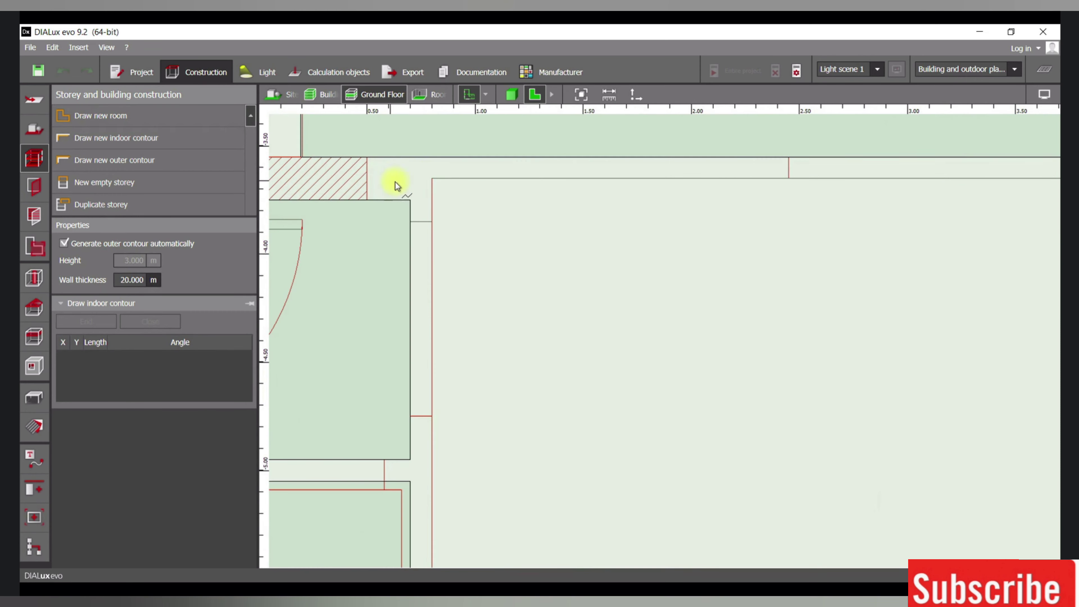
{"action": "left_click", "coordinate": [433, 179]}
{"action": "scroll", "coordinate": [451, 343], "scroll_direction": "down", "scroll_amount": 3}
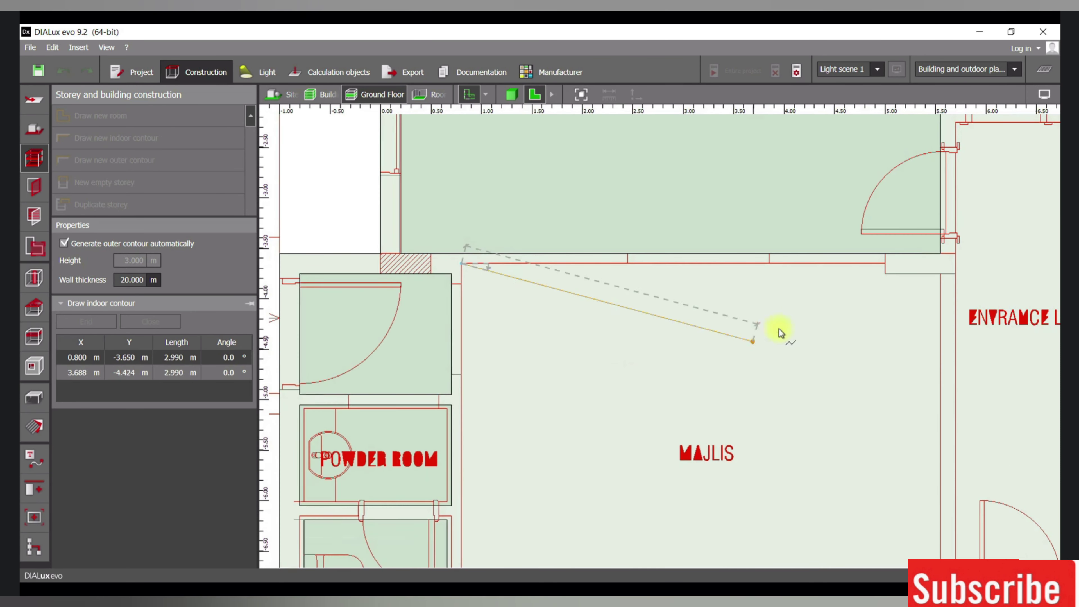
{"action": "middle_click_drag", "start_coordinate": [888, 277], "coordinate": [652, 294]}
{"action": "scroll", "coordinate": [677, 271], "scroll_direction": "up", "scroll_amount": 3}
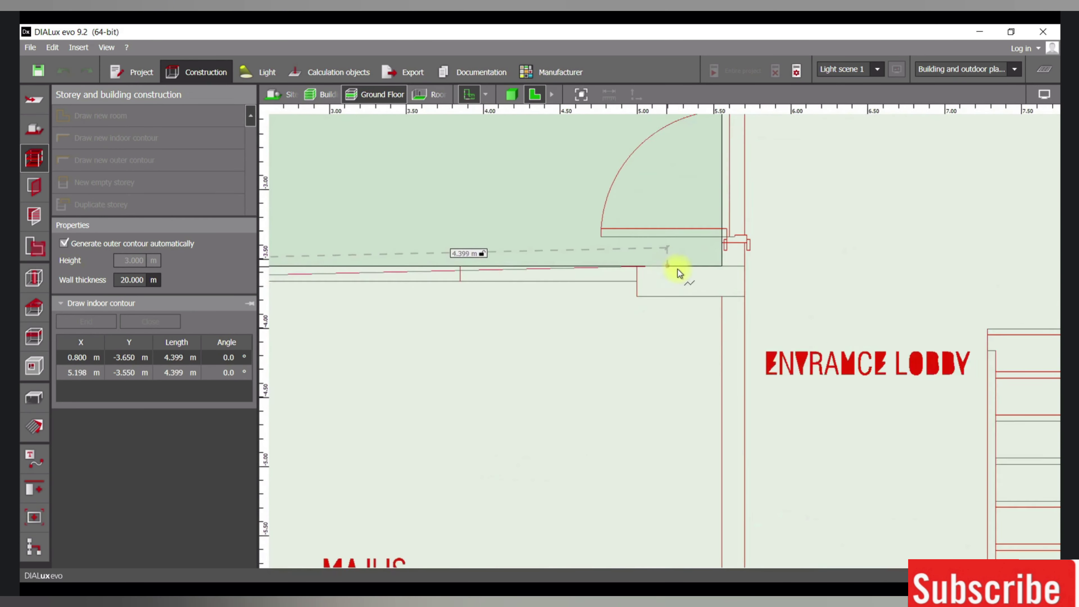
{"action": "scroll", "coordinate": [722, 275], "scroll_direction": "up", "scroll_amount": 4}
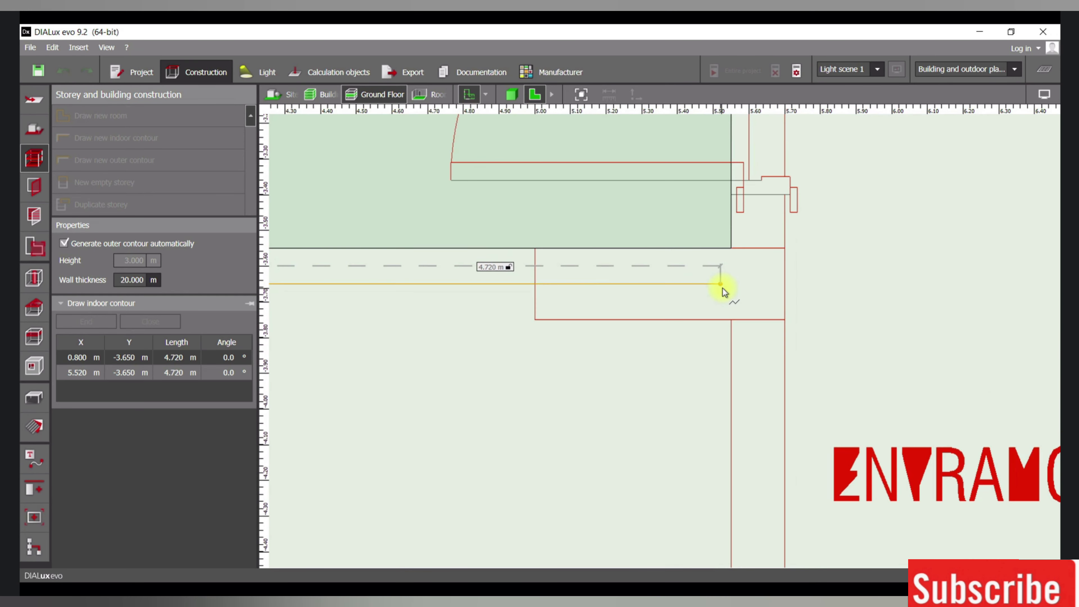
{"action": "left_click", "coordinate": [729, 284]}
Trace the Majlis's right wall 3.650 m and lower wall 4.749 m along the plan and close the room contour.
{"action": "scroll", "coordinate": [730, 284], "scroll_direction": "down", "scroll_amount": 5}
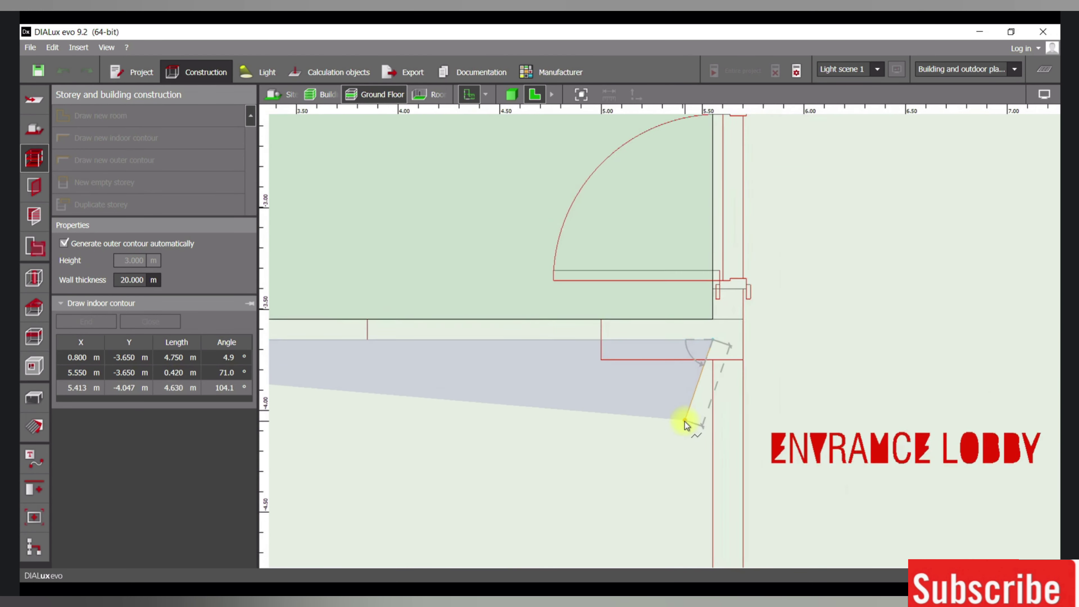
{"action": "middle_click_drag", "start_coordinate": [680, 336], "coordinate": [718, 178]}
{"action": "scroll", "coordinate": [686, 241], "scroll_direction": "down", "scroll_amount": 2}
{"action": "scroll", "coordinate": [718, 446], "scroll_direction": "up", "scroll_amount": 5}
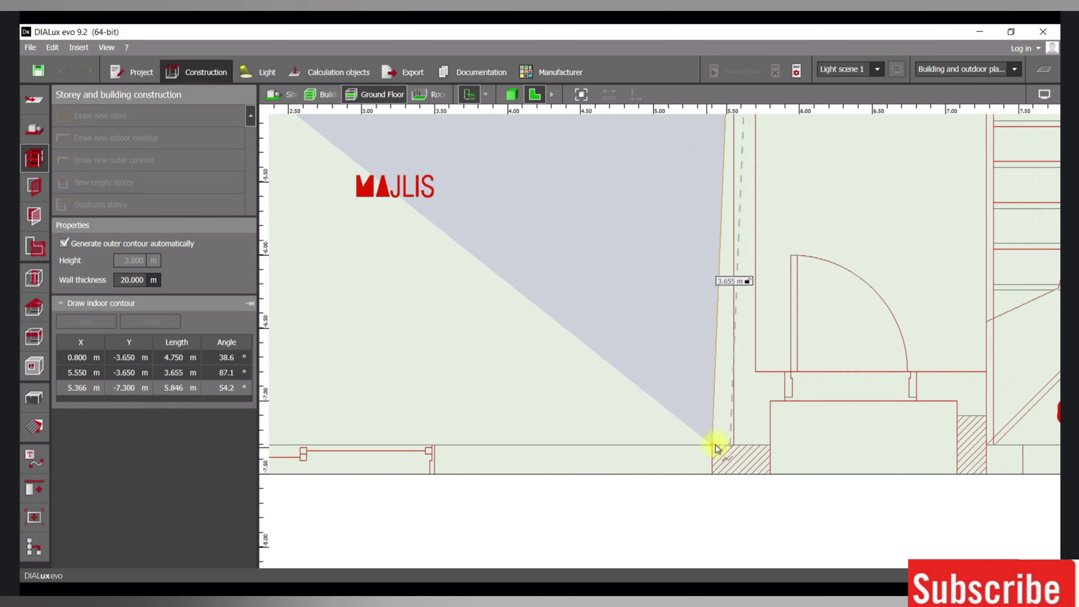
{"action": "left_click", "coordinate": [730, 446]}
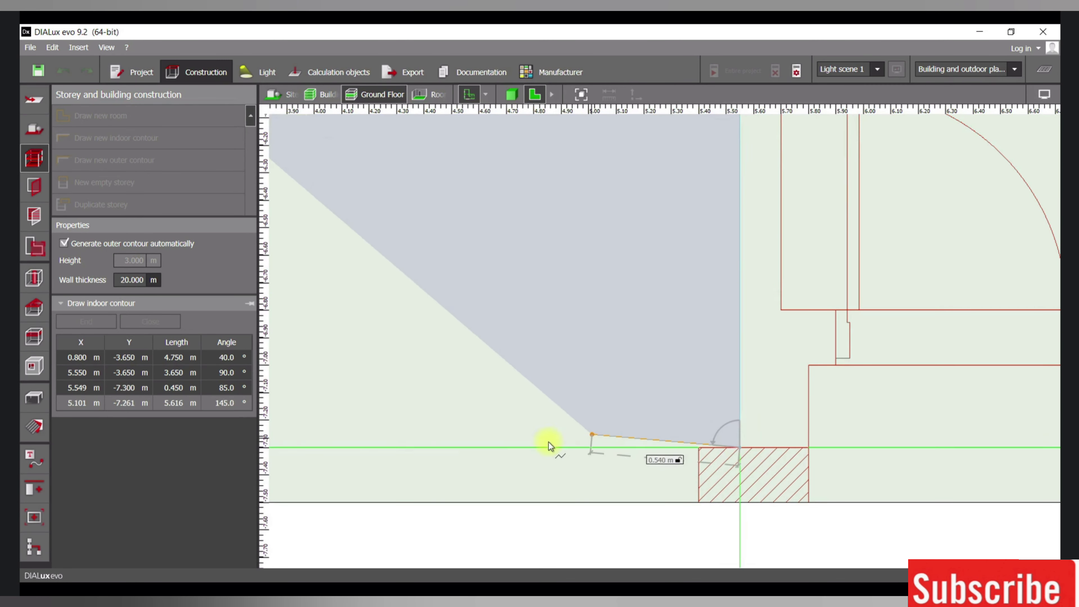
{"action": "scroll", "coordinate": [1001, 401], "scroll_direction": "down", "scroll_amount": 3}
{"action": "middle_click_drag", "start_coordinate": [548, 442], "coordinate": [1020, 404]}
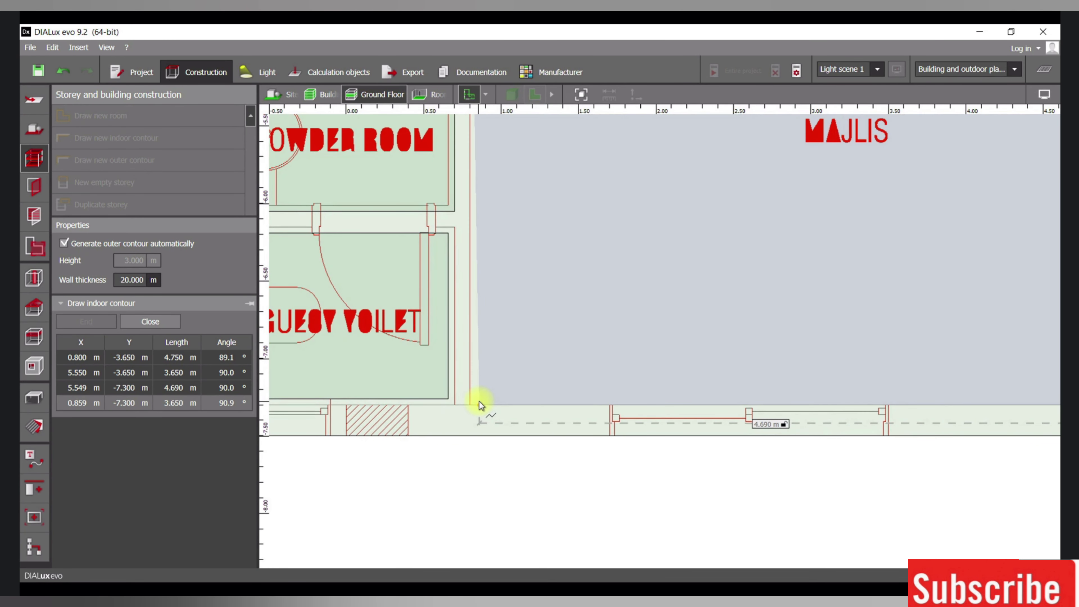
{"action": "left_click", "coordinate": [471, 401]}
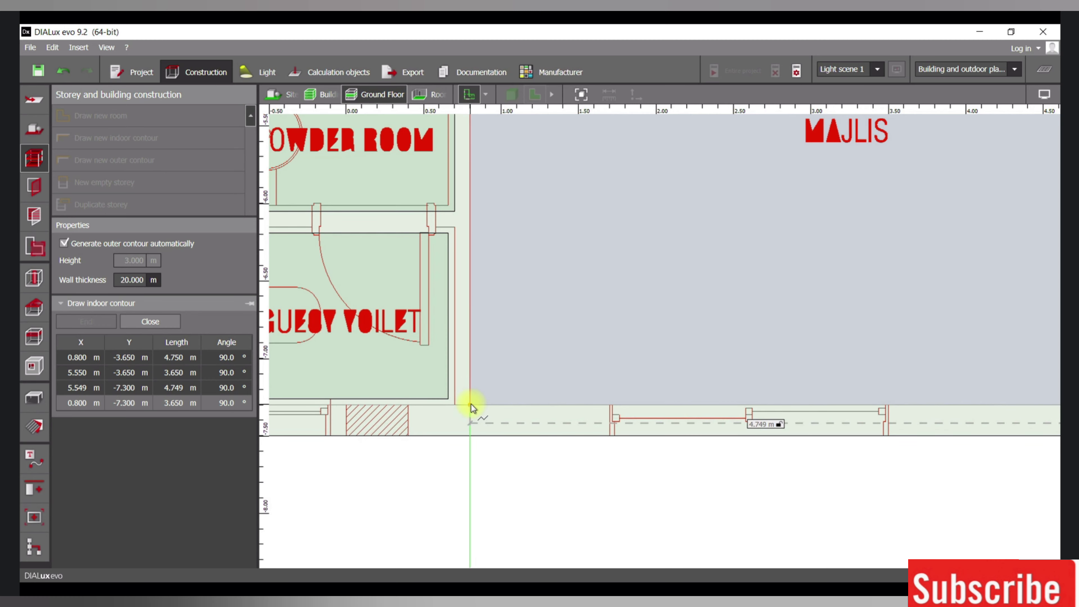
{"action": "left_click", "coordinate": [509, 412]}
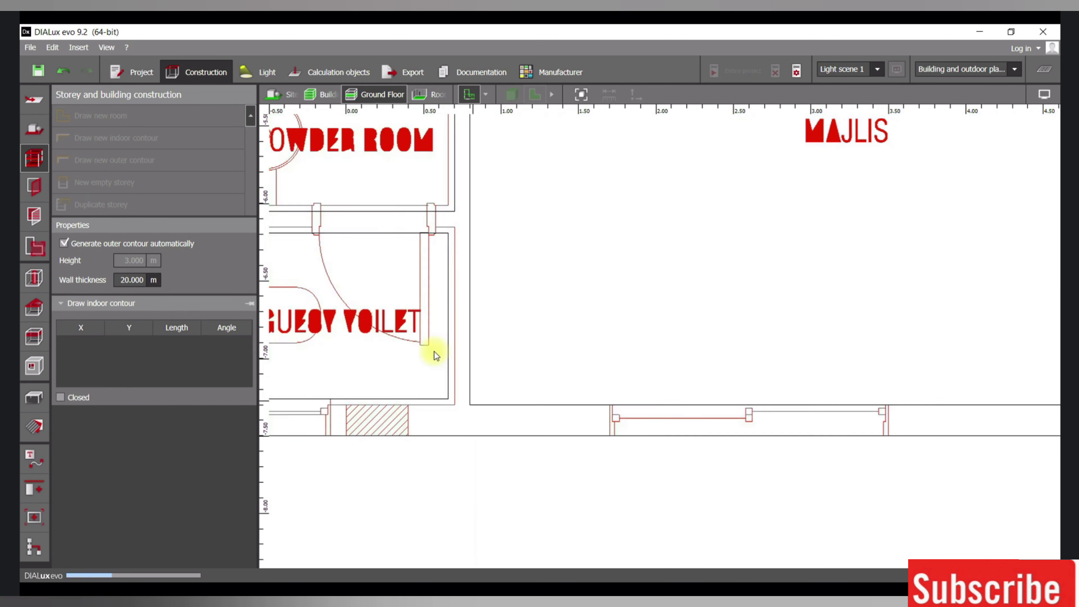
Start a new room for the toilet beside the dining room and trace its upper wall 1.500 m from the upper-left corner.
{"action": "scroll", "coordinate": [435, 348], "scroll_direction": "down", "scroll_amount": 6}
{"action": "middle_click_drag", "start_coordinate": [468, 361], "coordinate": [392, 383]}
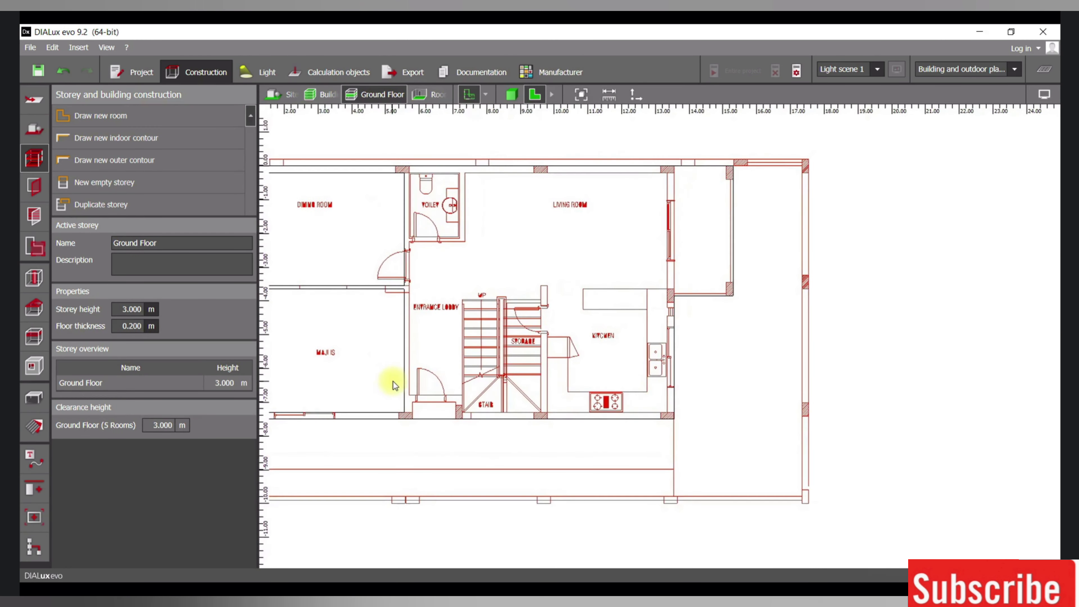
{"action": "middle_click_drag", "start_coordinate": [411, 271], "coordinate": [492, 296]}
{"action": "scroll", "coordinate": [513, 236], "scroll_direction": "up", "scroll_amount": 1}
{"action": "scroll", "coordinate": [513, 235], "scroll_direction": "up", "scroll_amount": 5}
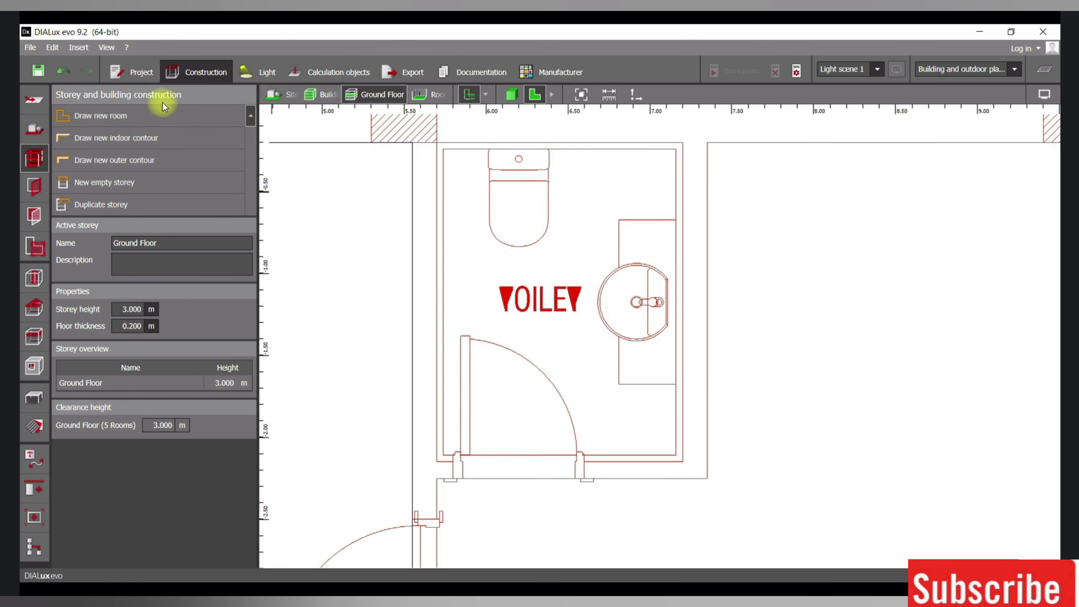
{"action": "left_click", "coordinate": [130, 113]}
{"action": "scroll", "coordinate": [489, 166], "scroll_direction": "up", "scroll_amount": 2}
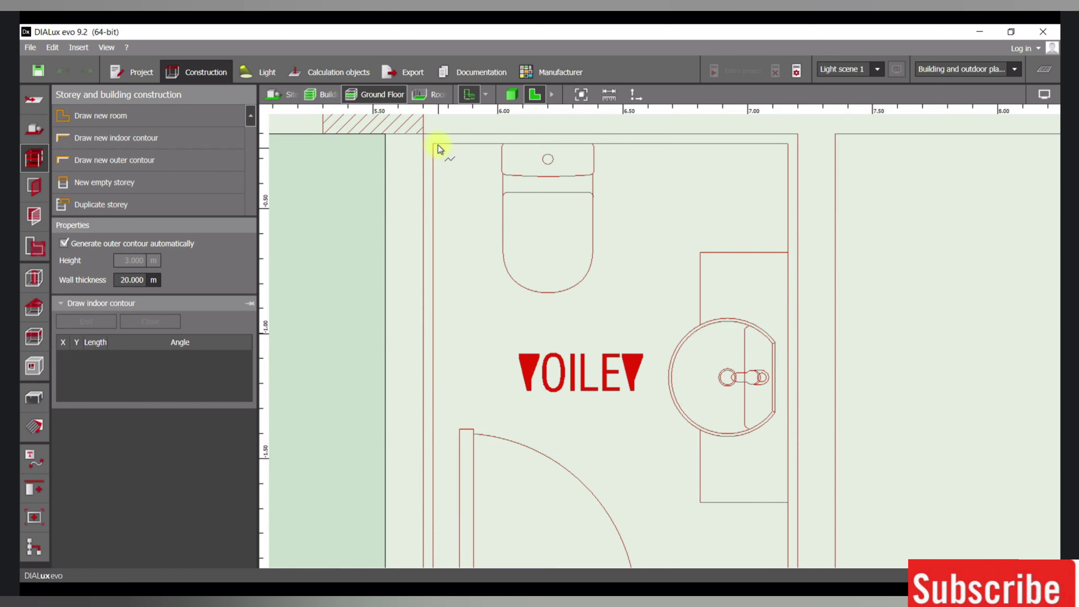
{"action": "left_click", "coordinate": [424, 134]}
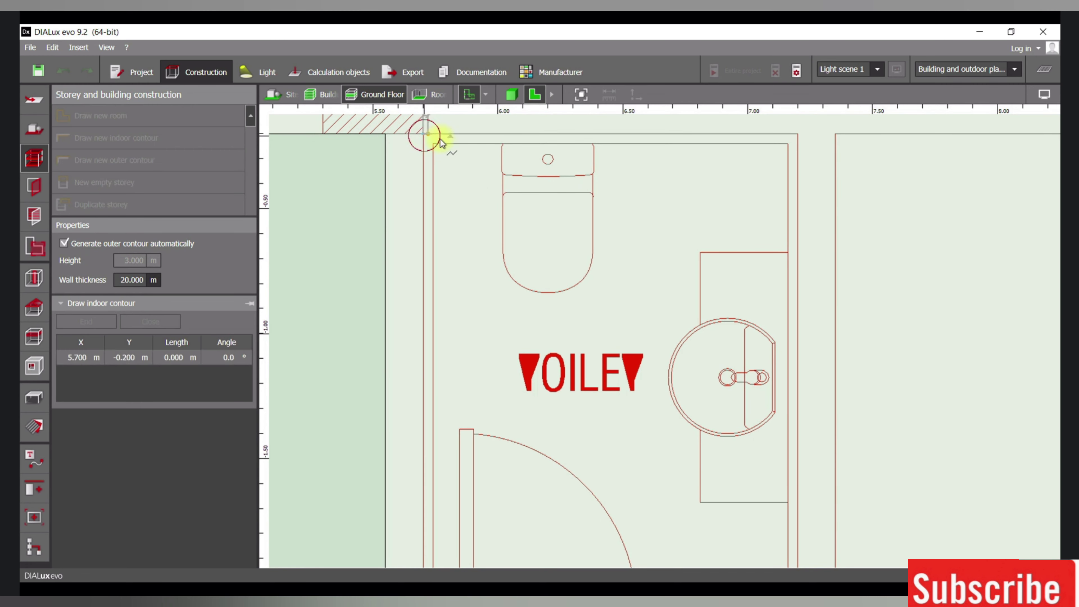
{"action": "left_click", "coordinate": [796, 133]}
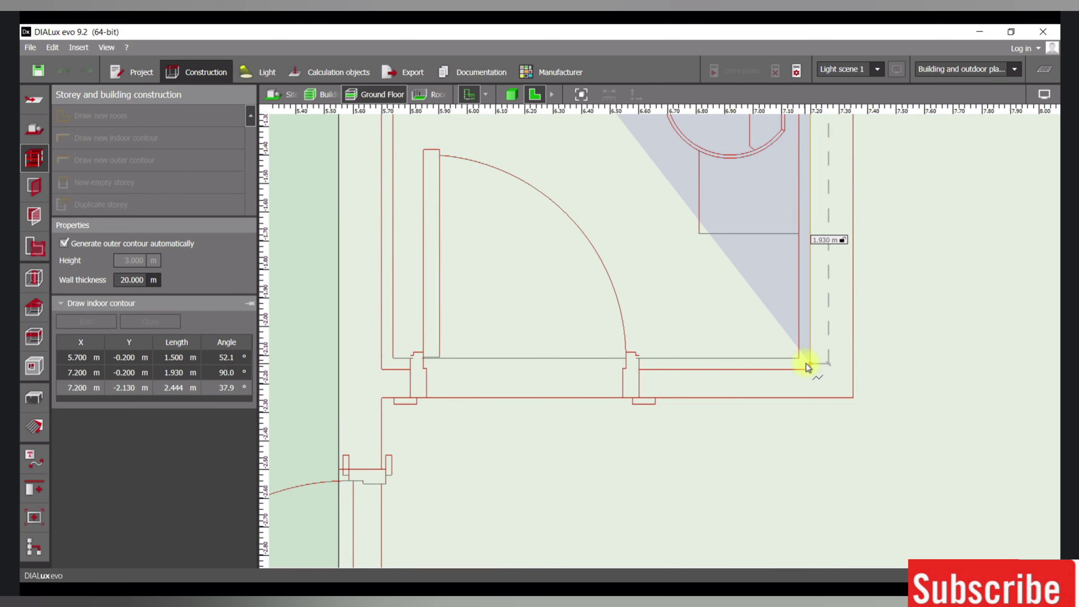
Trace that toilet's right wall 1.950 m and lower wall 1.500 m, then close the room contour.
{"action": "left_click", "coordinate": [807, 367]}
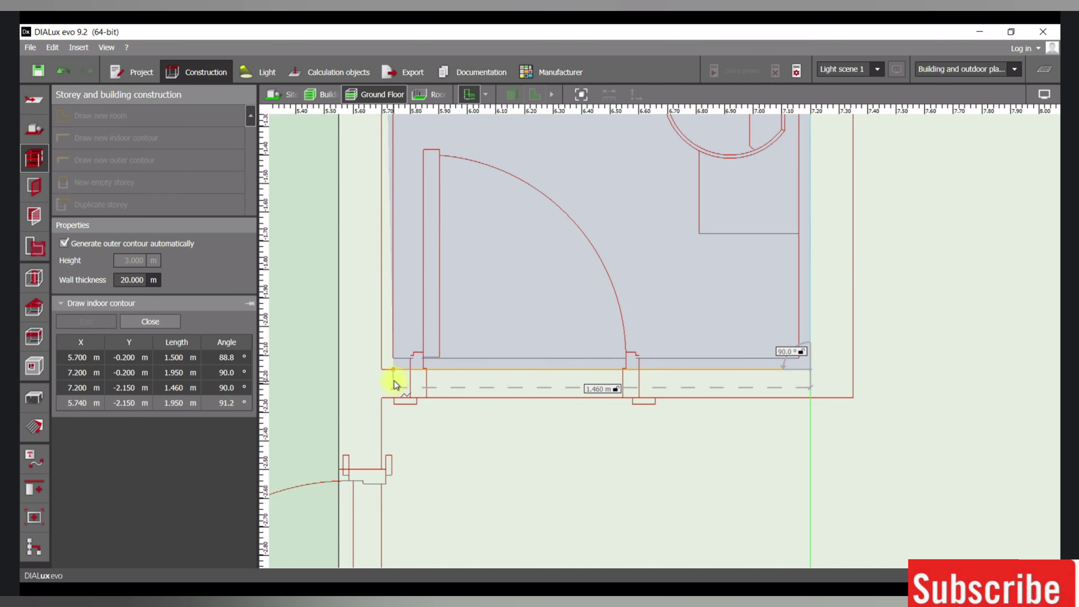
{"action": "left_click", "coordinate": [383, 369]}
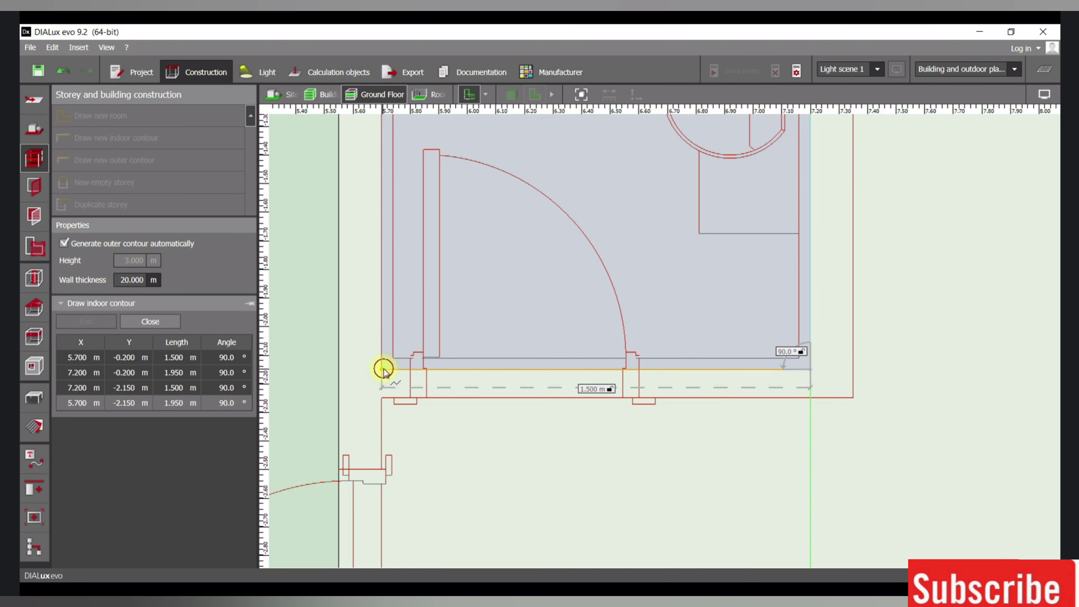
{"action": "left_click", "coordinate": [406, 376]}
{"action": "scroll", "coordinate": [495, 268], "scroll_direction": "down", "scroll_amount": 4}
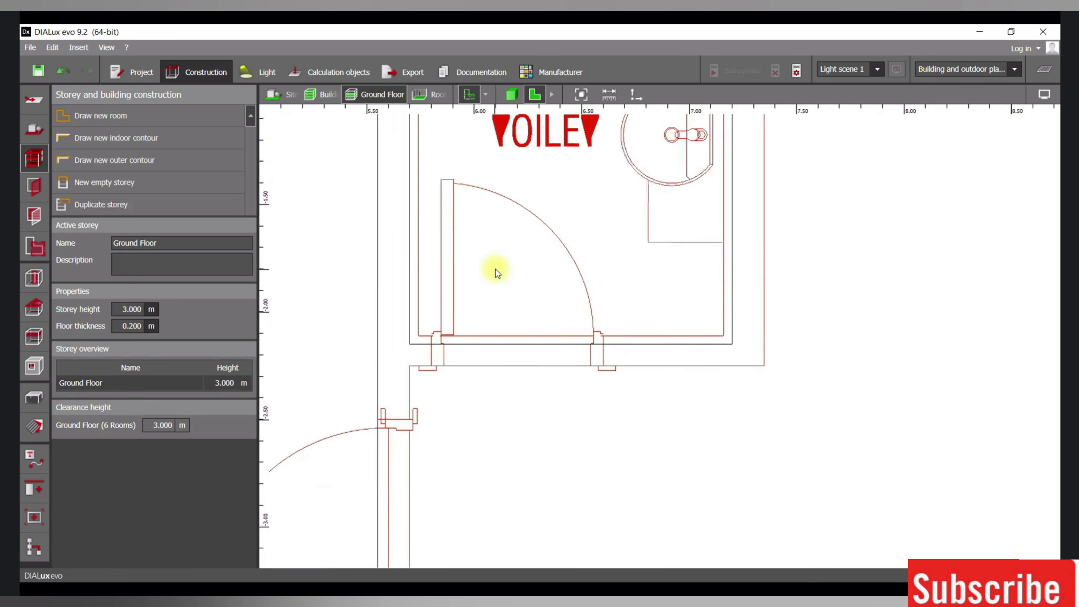
{"action": "scroll", "coordinate": [488, 253], "scroll_direction": "up", "scroll_amount": 5}
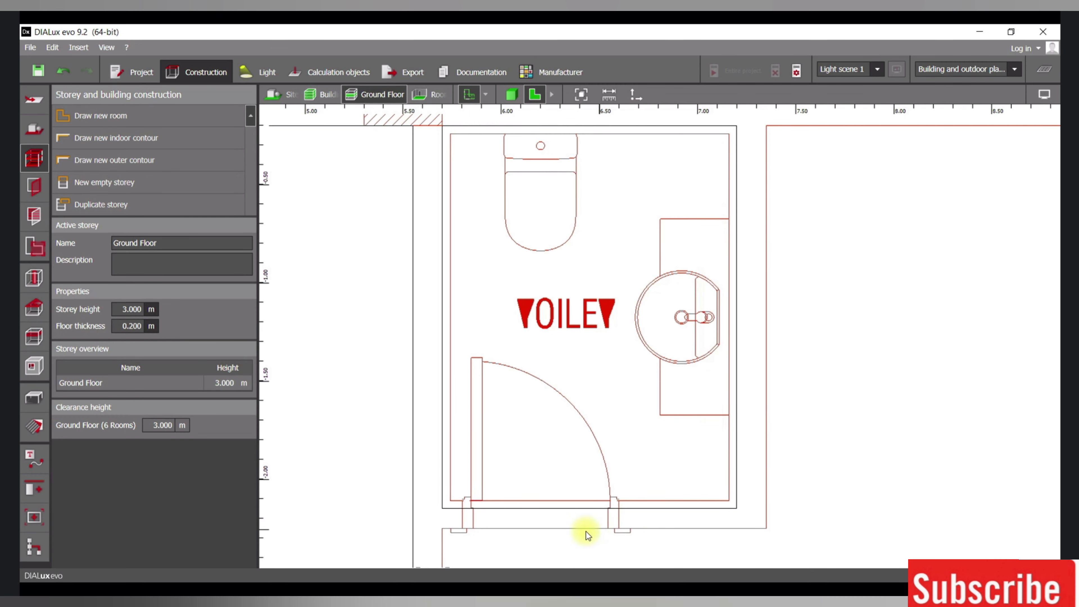
Start a new room for the entrance lobby and living area with its first point at the lobby's lower-left inner corner.
{"action": "scroll", "coordinate": [443, 228], "scroll_direction": "down", "scroll_amount": 4}
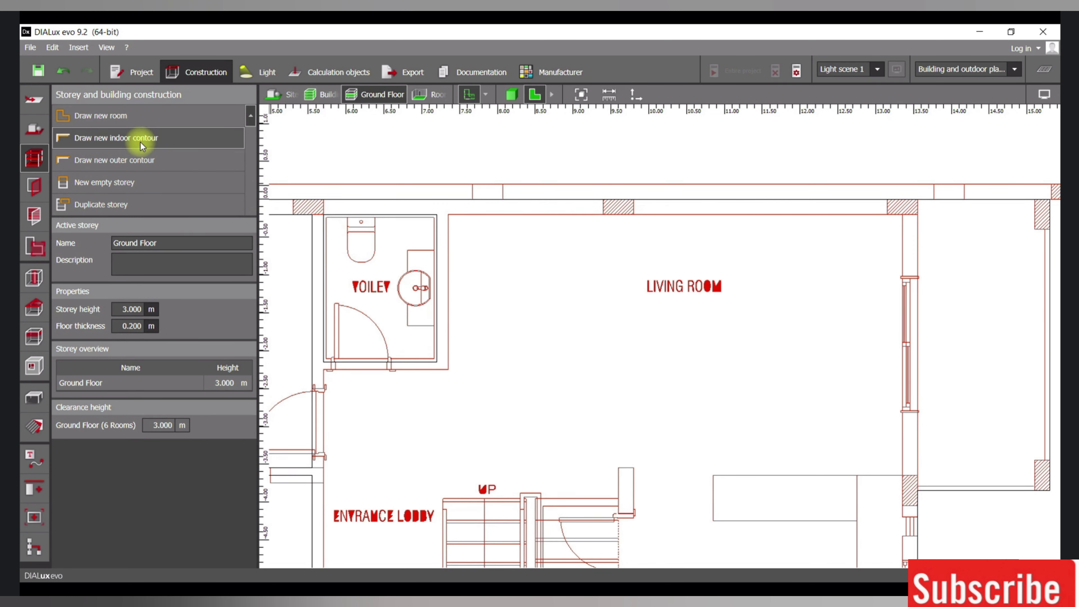
{"action": "middle_click_drag", "start_coordinate": [388, 293], "coordinate": [448, 260]}
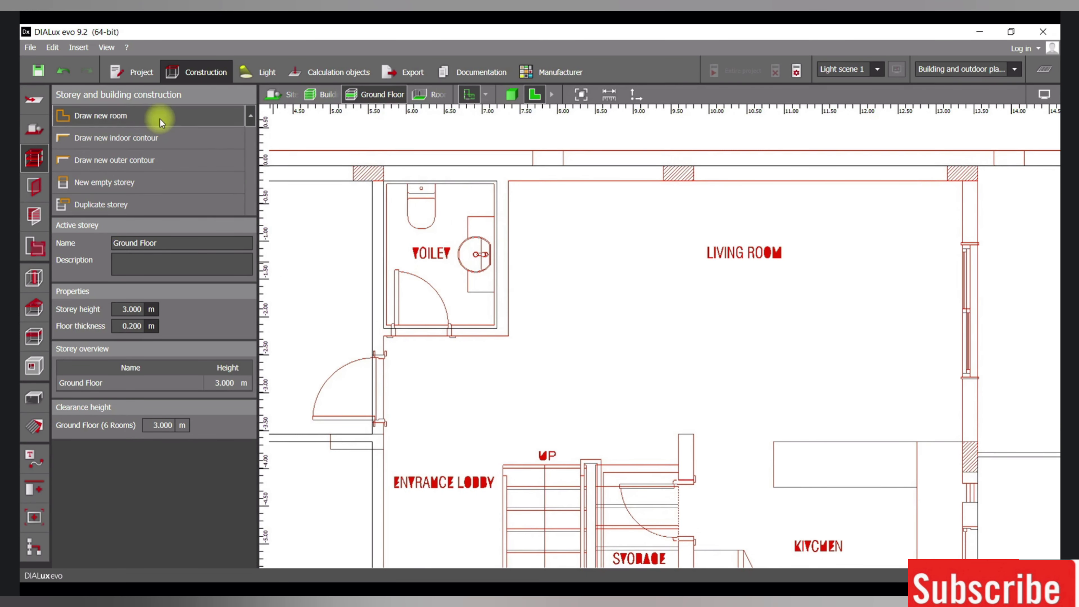
{"action": "left_click", "coordinate": [216, 136]}
{"action": "scroll", "coordinate": [617, 282], "scroll_direction": "down", "scroll_amount": 3}
{"action": "scroll", "coordinate": [599, 395], "scroll_direction": "down", "scroll_amount": 1}
{"action": "middle_click_drag", "start_coordinate": [592, 402], "coordinate": [570, 345]}
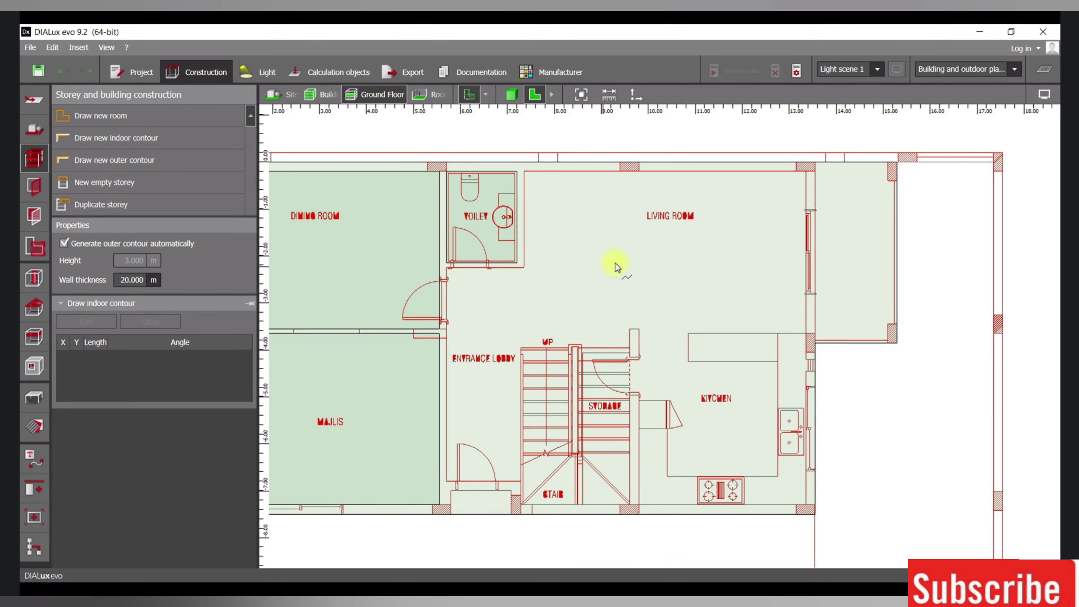
{"action": "scroll", "coordinate": [484, 385], "scroll_direction": "up", "scroll_amount": 3}
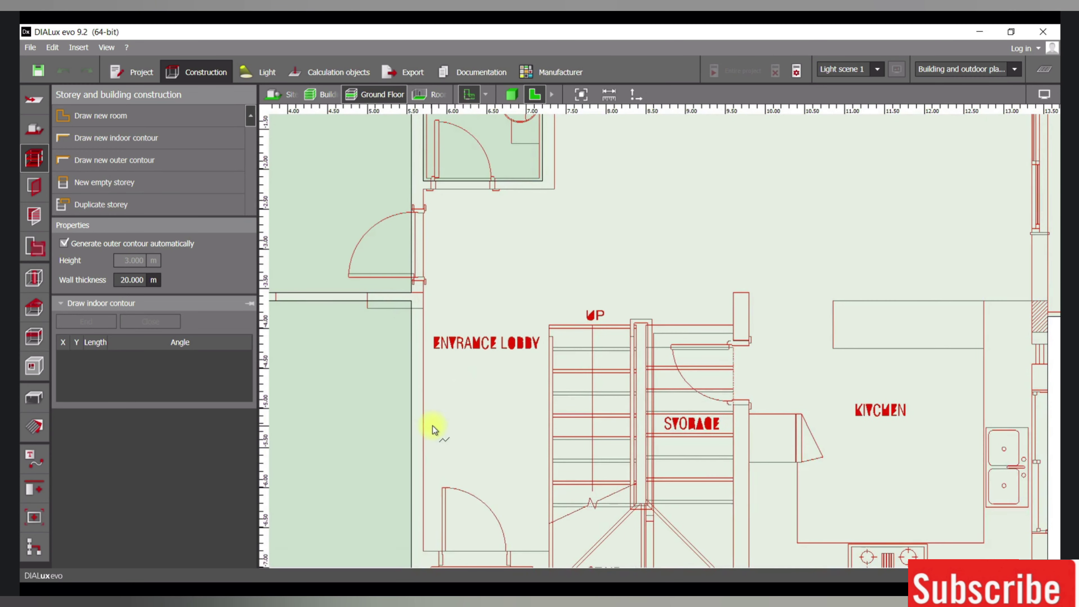
{"action": "middle_click_drag", "start_coordinate": [434, 428], "coordinate": [482, 349]}
{"action": "scroll", "coordinate": [464, 436], "scroll_direction": "up", "scroll_amount": 4}
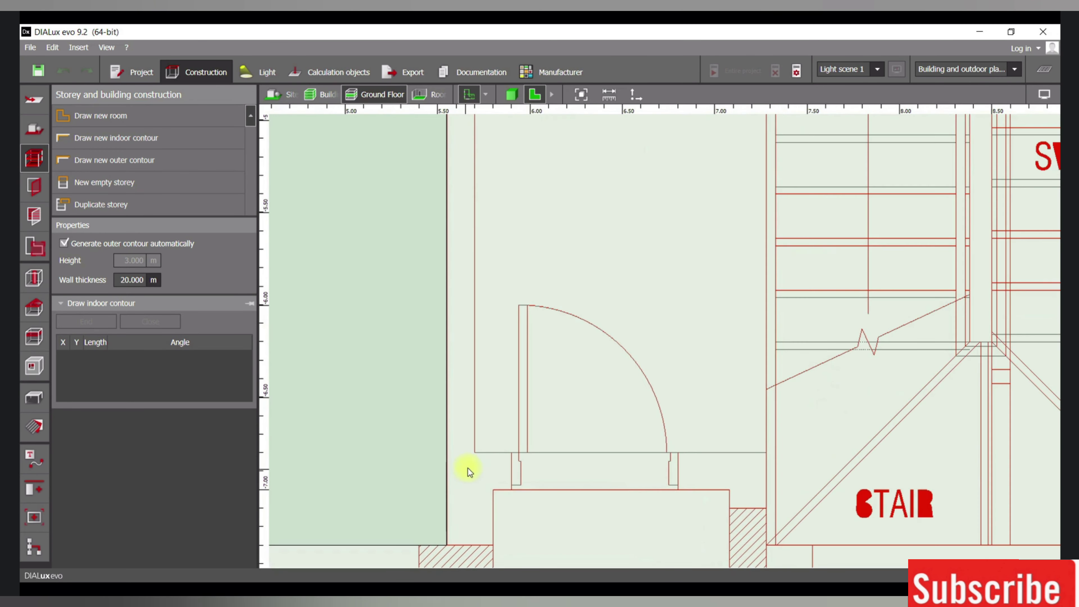
{"action": "left_click", "coordinate": [475, 454]}
Trace the entrance lobby's left wall 4.550 m up to the toilet corner and the wall below the toilet 1.650 m.
{"action": "scroll", "coordinate": [537, 344], "scroll_direction": "down", "scroll_amount": 4}
{"action": "scroll", "coordinate": [441, 241], "scroll_direction": "up", "scroll_amount": 3}
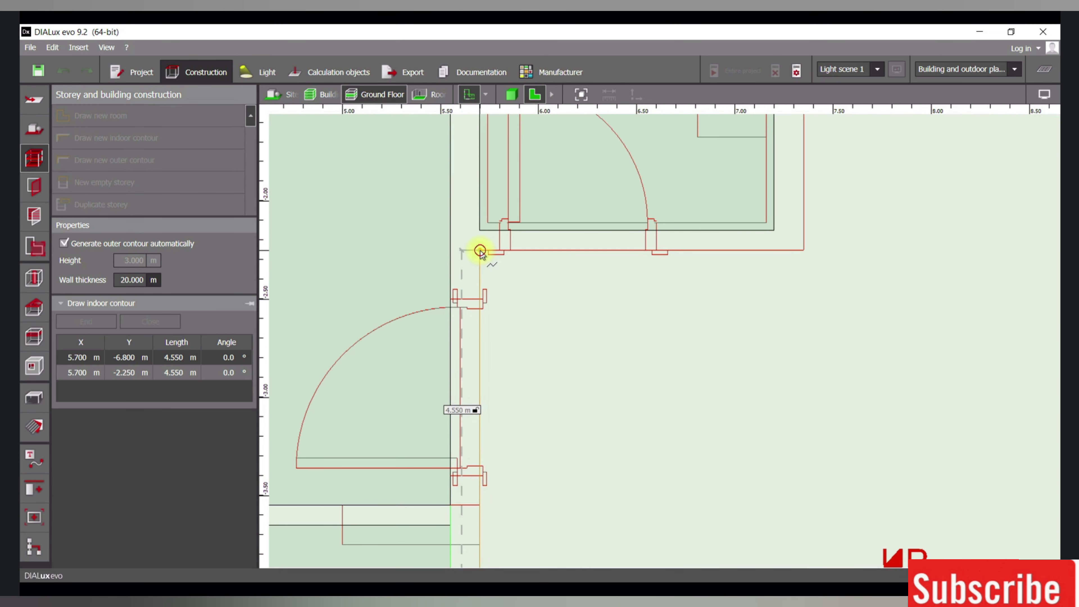
{"action": "left_click", "coordinate": [481, 250]}
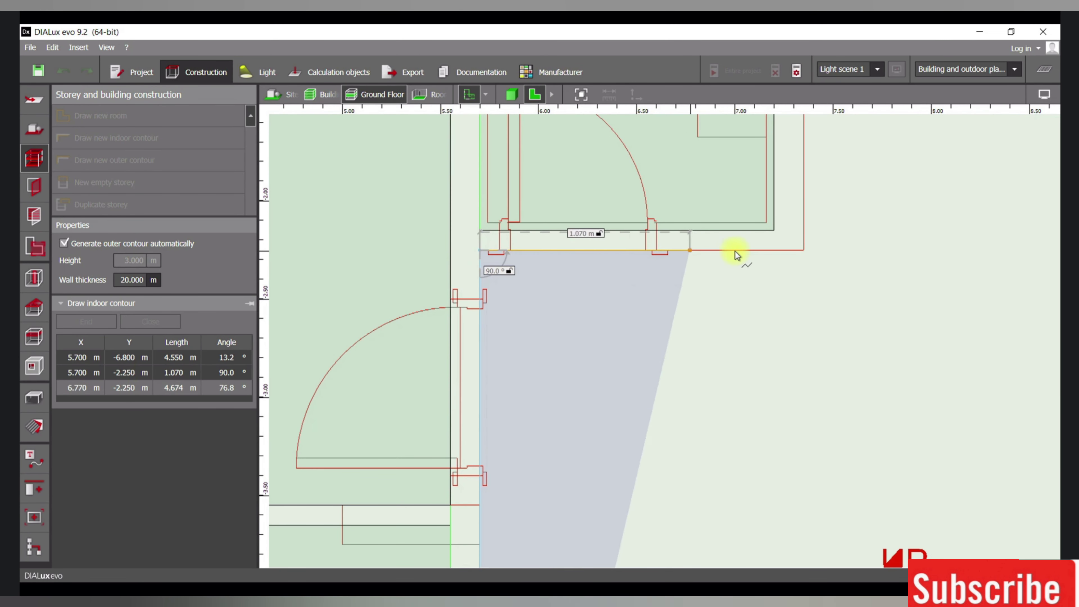
{"action": "left_click", "coordinate": [808, 249]}
Continue the contour 2.050 m up along the toilet's right side and about 6.000 m along the living room's upper wall.
{"action": "scroll", "coordinate": [460, 409], "scroll_direction": "down", "scroll_amount": 2}
{"action": "middle_click_drag", "start_coordinate": [460, 410], "coordinate": [393, 529]}
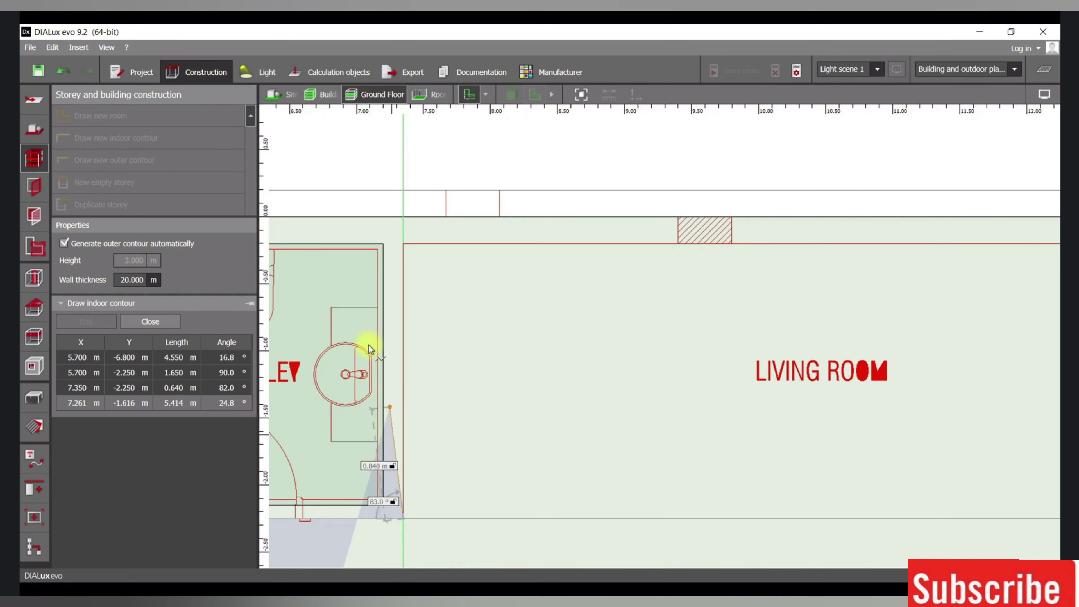
{"action": "scroll", "coordinate": [361, 306], "scroll_direction": "up", "scroll_amount": 2}
{"action": "left_click", "coordinate": [419, 226]}
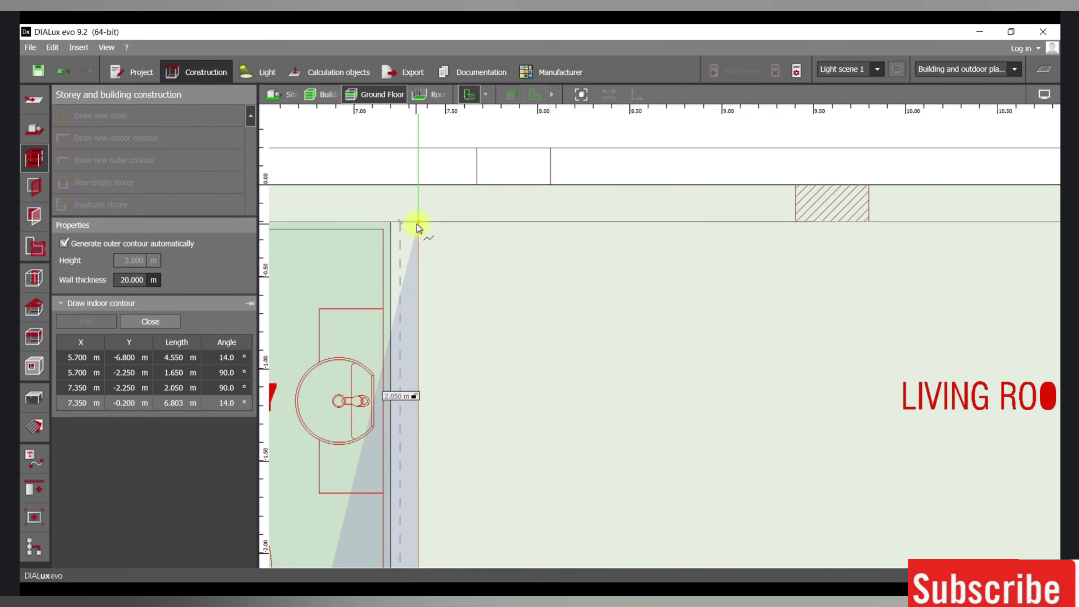
{"action": "scroll", "coordinate": [369, 404], "scroll_direction": "down", "scroll_amount": 4}
{"action": "scroll", "coordinate": [711, 429], "scroll_direction": "up", "scroll_amount": 3}
{"action": "middle_click_drag", "start_coordinate": [710, 429], "coordinate": [533, 300]}
{"action": "scroll", "coordinate": [701, 219], "scroll_direction": "up", "scroll_amount": 3}
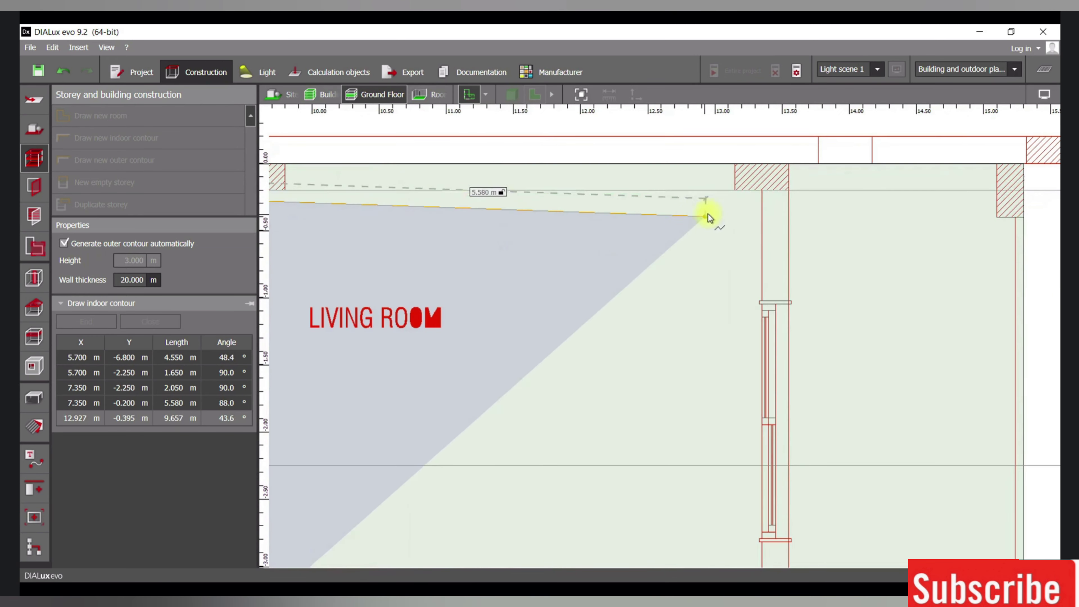
{"action": "left_click", "coordinate": [762, 190]}
Trace the right wall of the living room and kitchen 7.111 m down to the kitchen's lower-right inner corner.
{"action": "scroll", "coordinate": [680, 368], "scroll_direction": "down", "scroll_amount": 3}
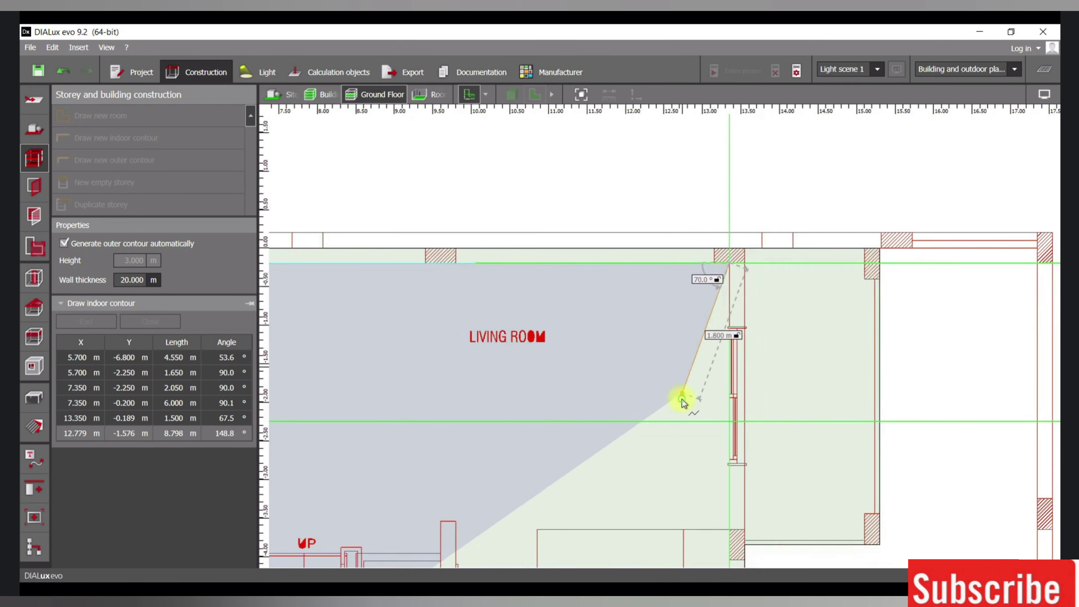
{"action": "middle_click_drag", "start_coordinate": [681, 402], "coordinate": [660, 168]}
{"action": "scroll", "coordinate": [657, 240], "scroll_direction": "down", "scroll_amount": 1}
{"action": "scroll", "coordinate": [667, 276], "scroll_direction": "up", "scroll_amount": 4}
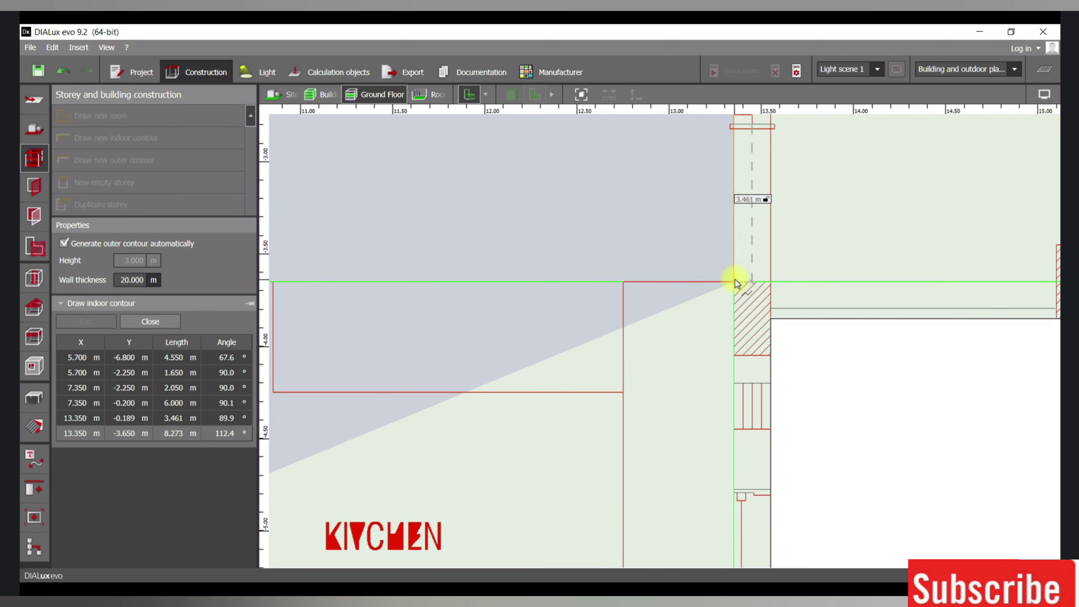
{"action": "scroll", "coordinate": [723, 297], "scroll_direction": "down", "scroll_amount": 4}
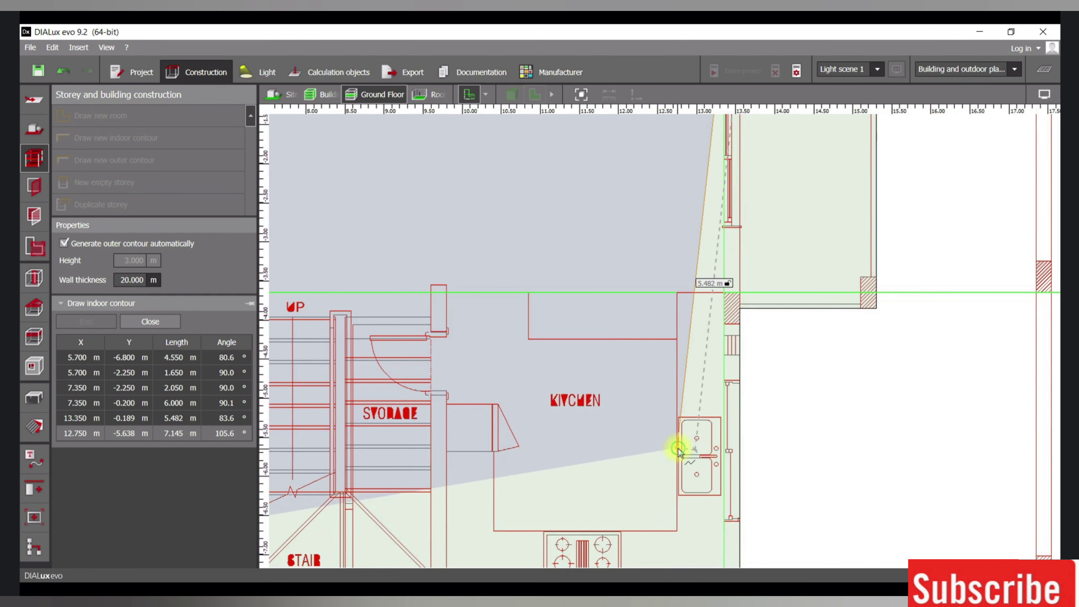
{"action": "middle_click_drag", "start_coordinate": [682, 449], "coordinate": [662, 309]}
{"action": "scroll", "coordinate": [691, 442], "scroll_direction": "up", "scroll_amount": 5}
{"action": "scroll", "coordinate": [722, 438], "scroll_direction": "up", "scroll_amount": 3}
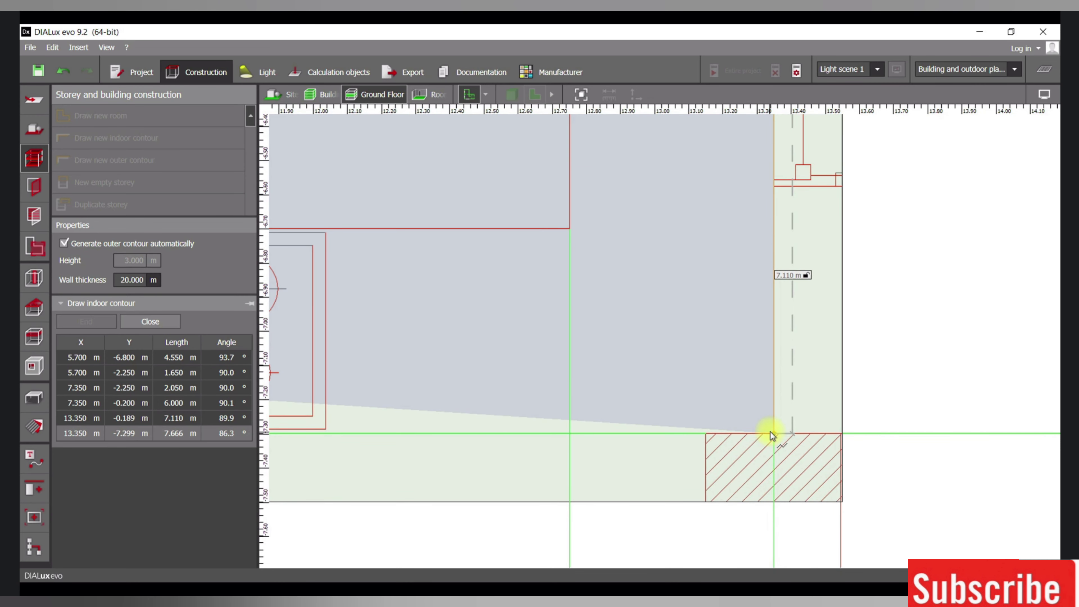
{"action": "left_click", "coordinate": [771, 433]}
Trace the kitchen's lower wall 3.550 m to the partition between kitchen and storage.
{"action": "scroll", "coordinate": [472, 441], "scroll_direction": "down", "scroll_amount": 3}
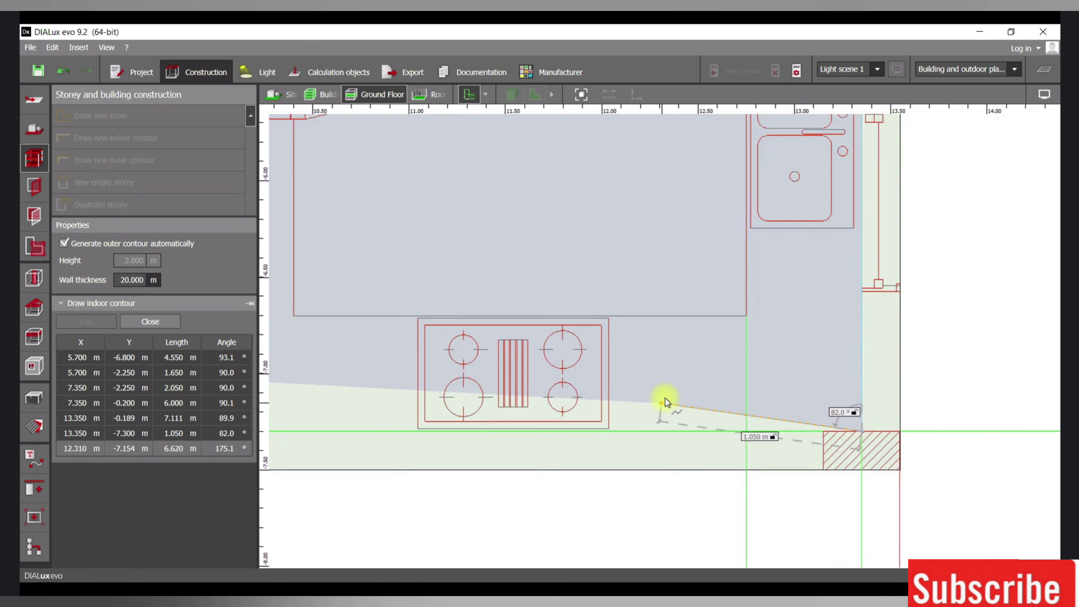
{"action": "scroll", "coordinate": [666, 402], "scroll_direction": "down", "scroll_amount": 4}
{"action": "scroll", "coordinate": [637, 415], "scroll_direction": "up", "scroll_amount": 1}
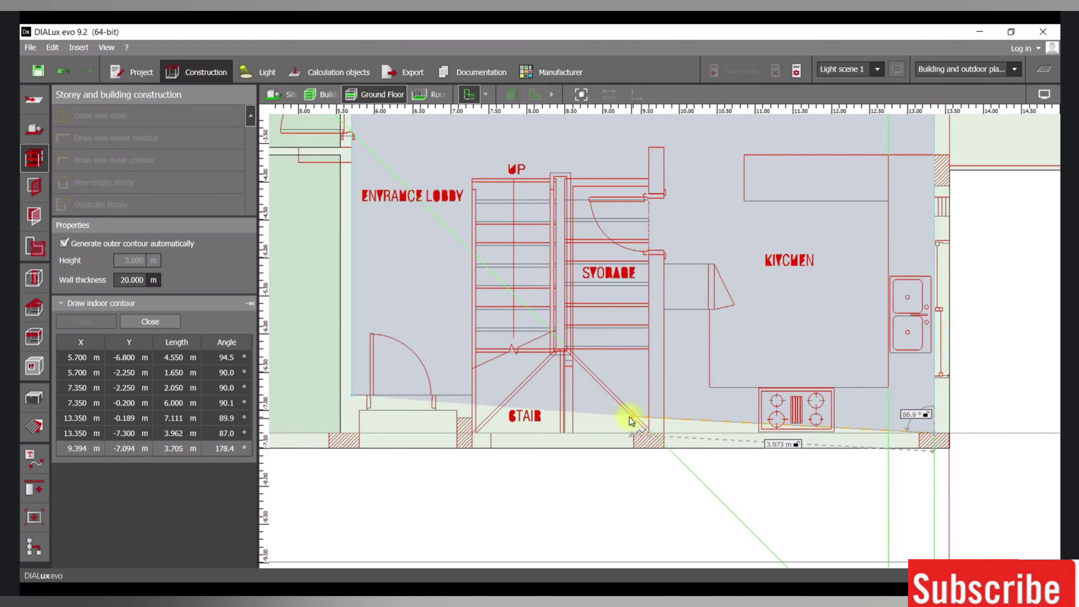
{"action": "scroll", "coordinate": [633, 427], "scroll_direction": "up", "scroll_amount": 5}
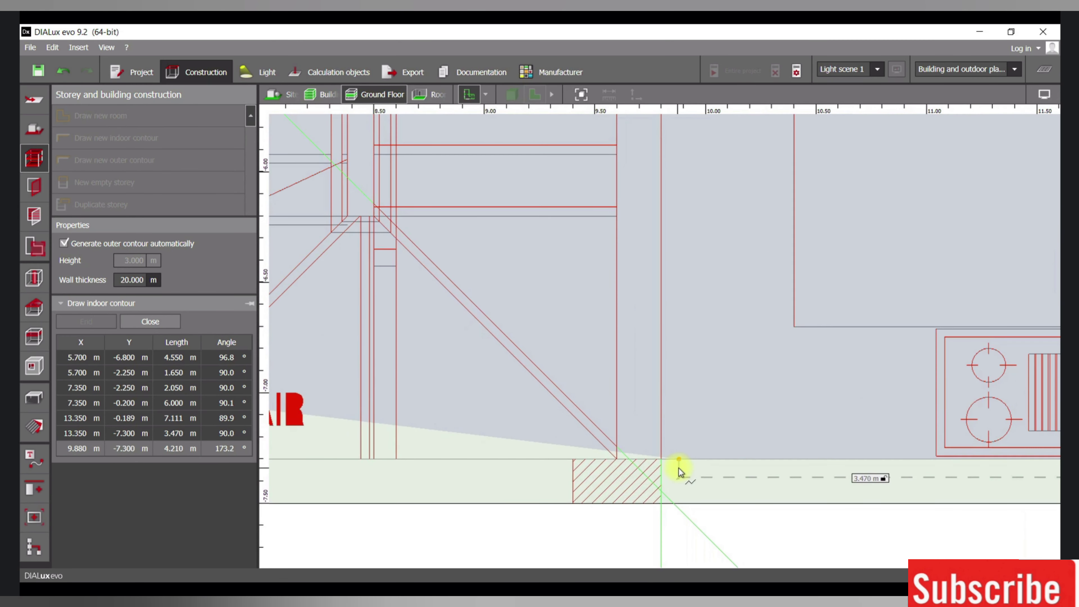
{"action": "left_click", "coordinate": [661, 459]}
Trace the kitchen side of the storage partition 3.750 m up and its free upper end 0.200 m across.
{"action": "scroll", "coordinate": [666, 297], "scroll_direction": "down", "scroll_amount": 2}
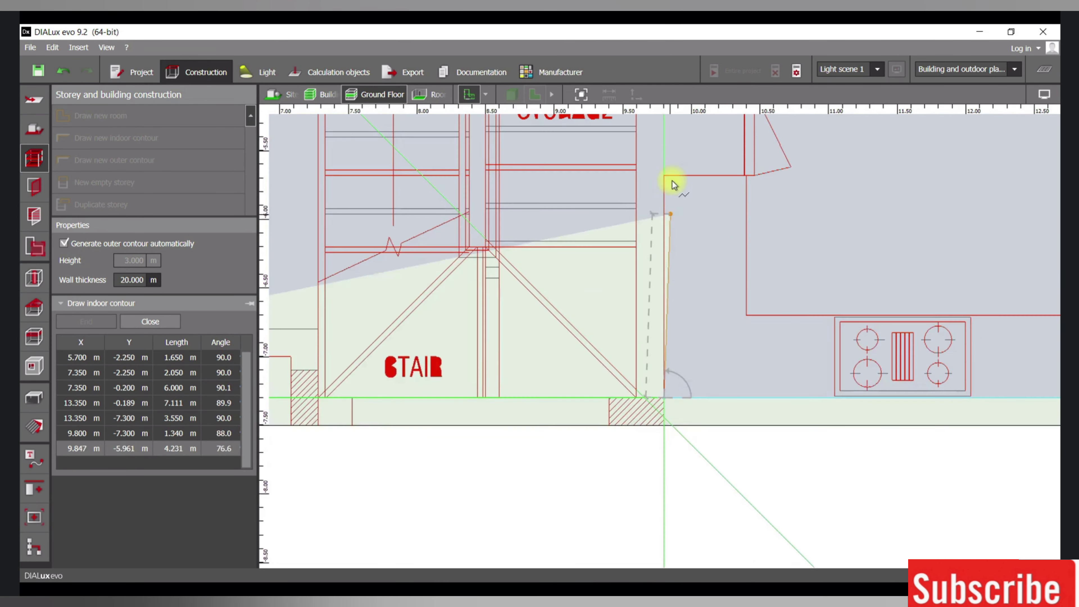
{"action": "middle_click_drag", "start_coordinate": [672, 167], "coordinate": [657, 506]}
{"action": "scroll", "coordinate": [667, 383], "scroll_direction": "down", "scroll_amount": 1}
{"action": "scroll", "coordinate": [654, 249], "scroll_direction": "up", "scroll_amount": 2}
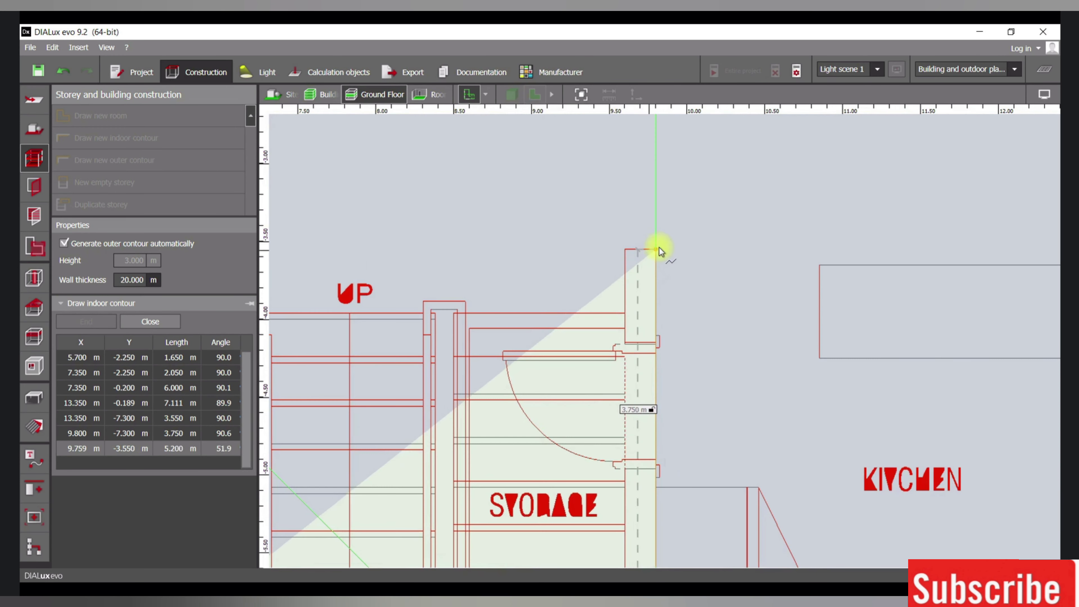
{"action": "left_click", "coordinate": [658, 249]}
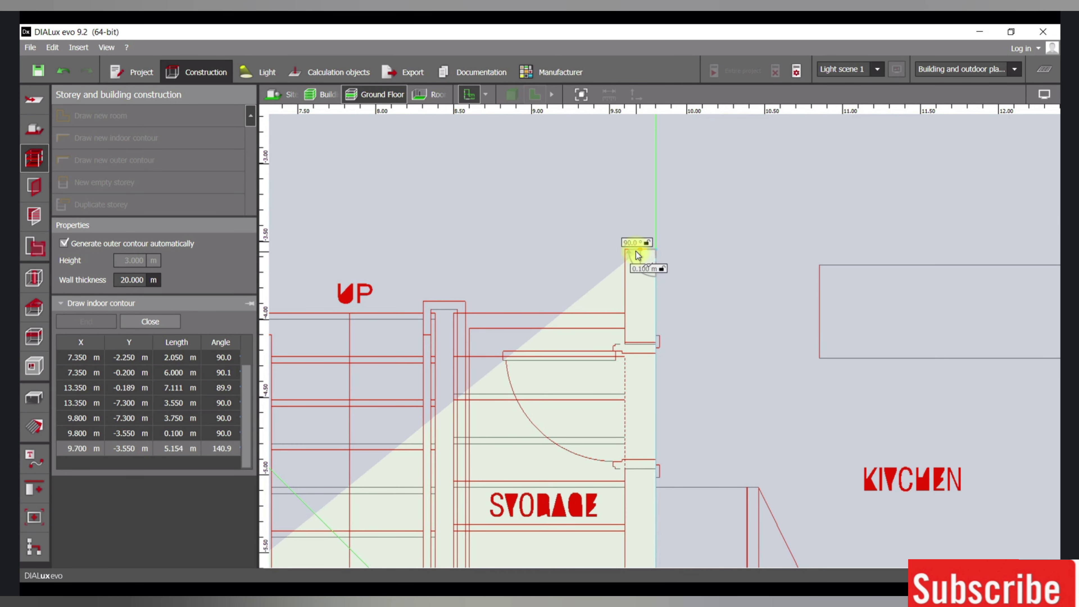
{"action": "left_click", "coordinate": [628, 255]}
{"action": "scroll", "coordinate": [610, 305], "scroll_direction": "down", "scroll_amount": 2}
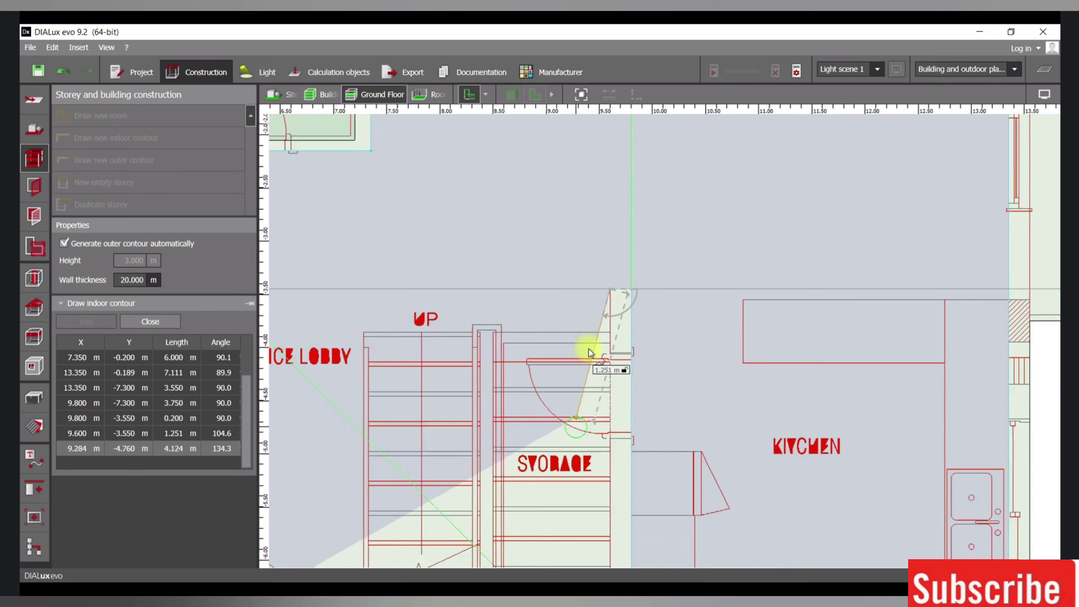
Trace the storage side of the partition 3.743 m down towards the lower wall beside the stair.
{"action": "middle_click_drag", "start_coordinate": [589, 348], "coordinate": [669, 113]}
{"action": "scroll", "coordinate": [682, 330], "scroll_direction": "up", "scroll_amount": 1}
{"action": "scroll", "coordinate": [683, 331], "scroll_direction": "up", "scroll_amount": 1}
{"action": "scroll", "coordinate": [694, 305], "scroll_direction": "down", "scroll_amount": 3}
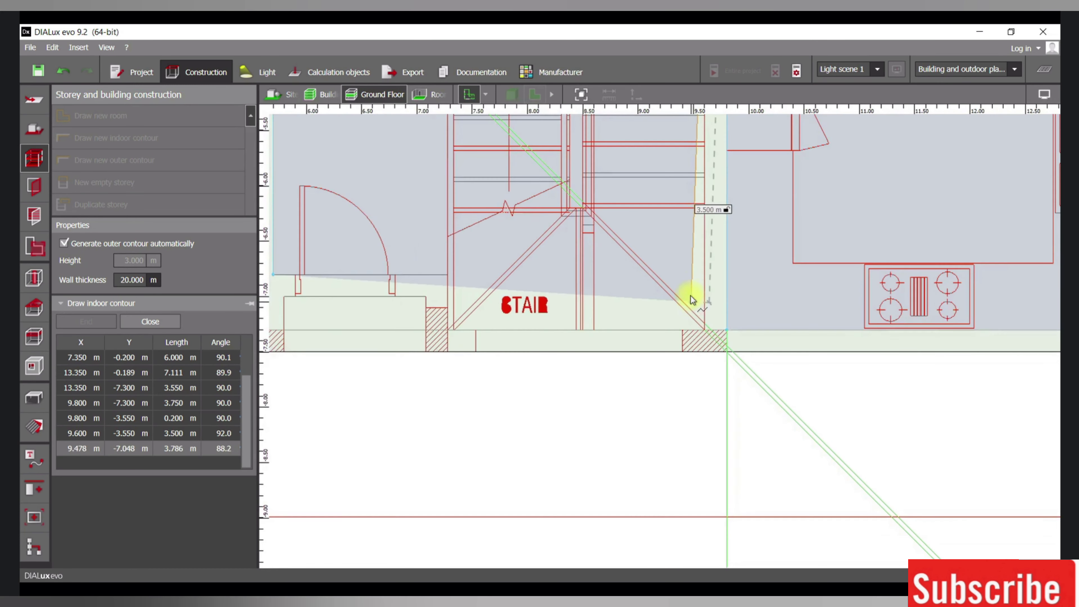
{"action": "scroll", "coordinate": [688, 286], "scroll_direction": "up", "scroll_amount": 1}
{"action": "scroll", "coordinate": [689, 287], "scroll_direction": "up", "scroll_amount": 3}
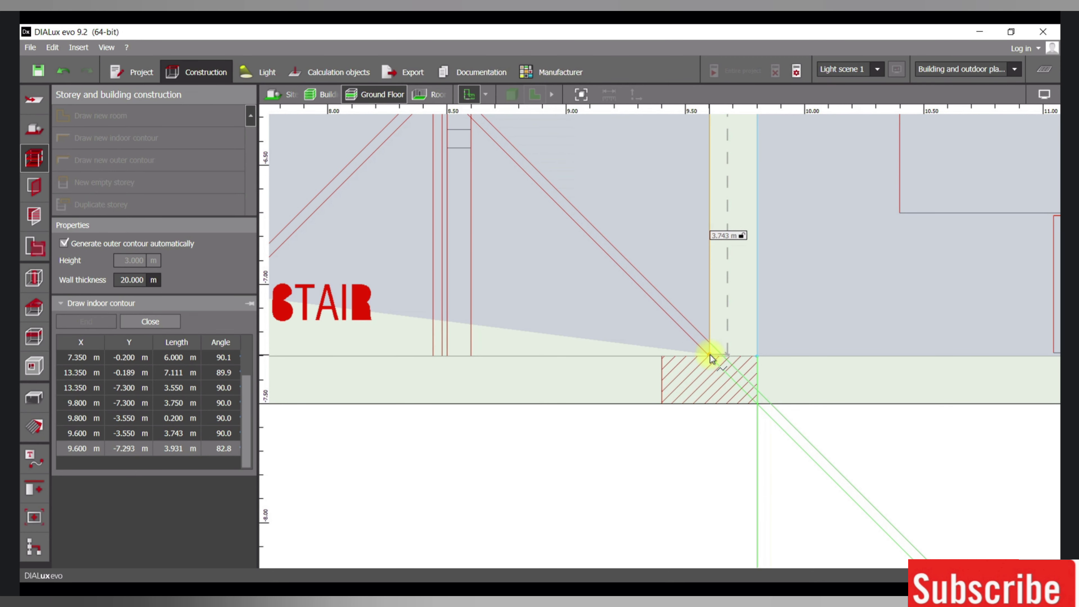
{"action": "left_click", "coordinate": [709, 354]}
Extend the storage-side edge by 0.007 m to reach the exact inner corner at the lower wall.
{"action": "scroll", "coordinate": [642, 365], "scroll_direction": "down", "scroll_amount": 3}
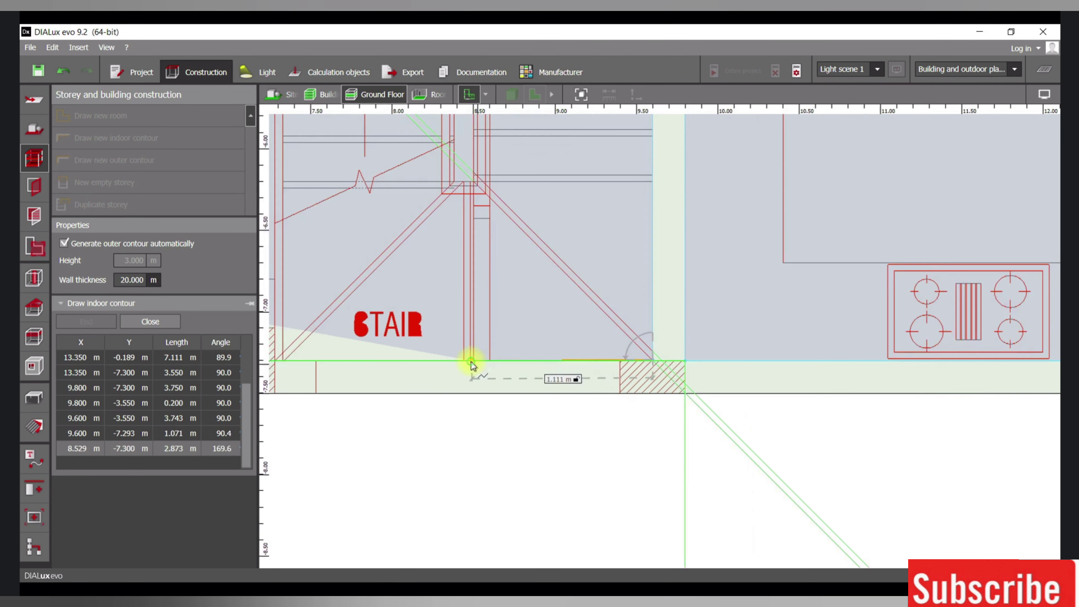
{"action": "scroll", "coordinate": [620, 338], "scroll_direction": "up", "scroll_amount": 1}
{"action": "scroll", "coordinate": [735, 345], "scroll_direction": "up", "scroll_amount": 8}
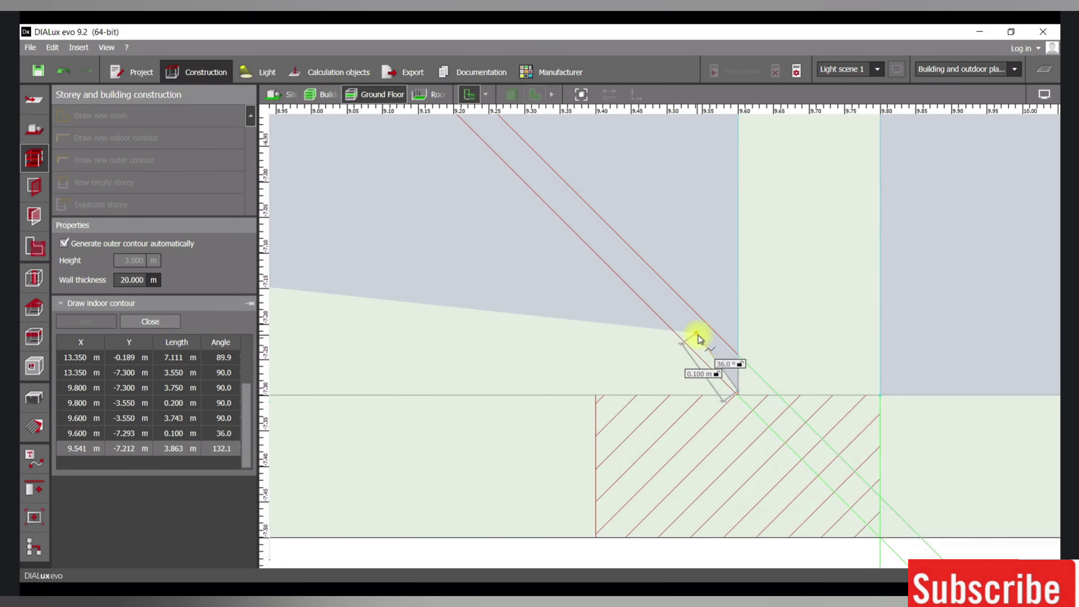
{"action": "scroll", "coordinate": [759, 453], "scroll_direction": "up", "scroll_amount": 2}
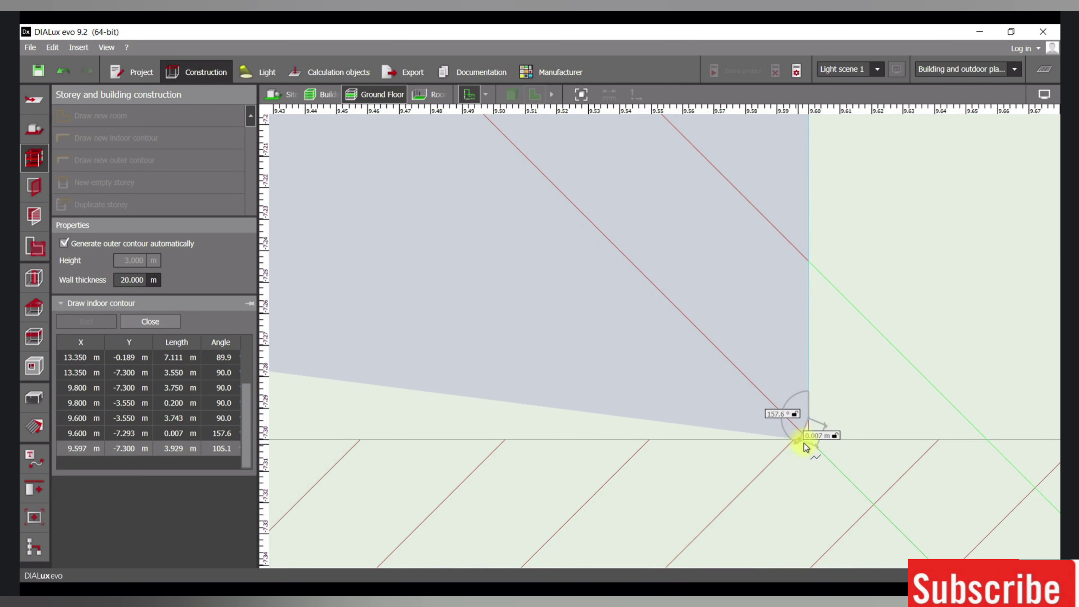
{"action": "left_click", "coordinate": [809, 441]}
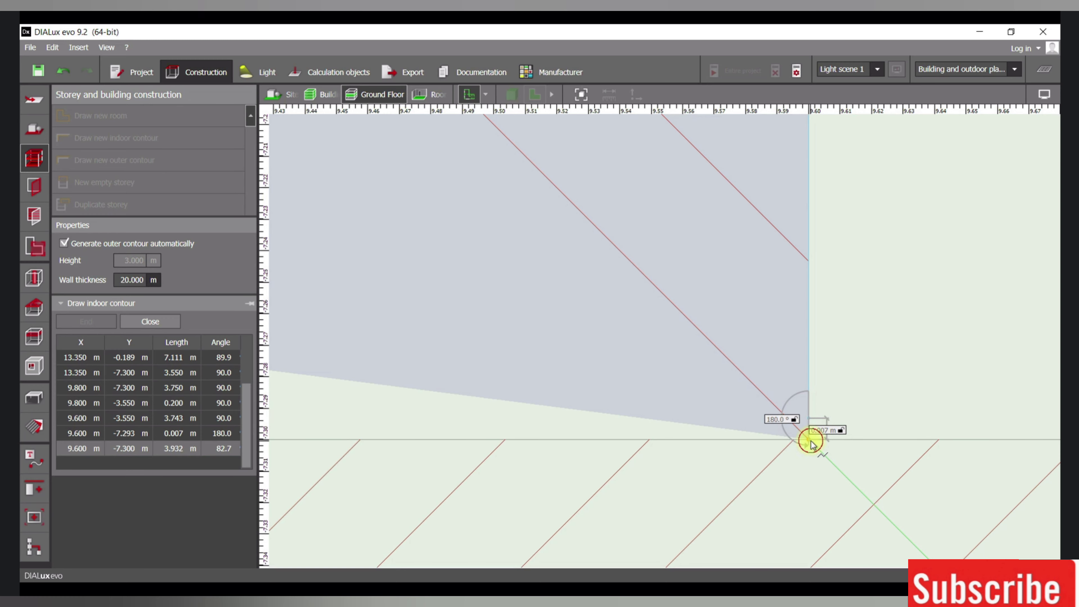
Trace the lower wall under the stair 2.320 m to the hatched column beside the entrance.
{"action": "scroll", "coordinate": [599, 457], "scroll_direction": "down", "scroll_amount": 2}
{"action": "scroll", "coordinate": [599, 457], "scroll_direction": "down", "scroll_amount": 6}
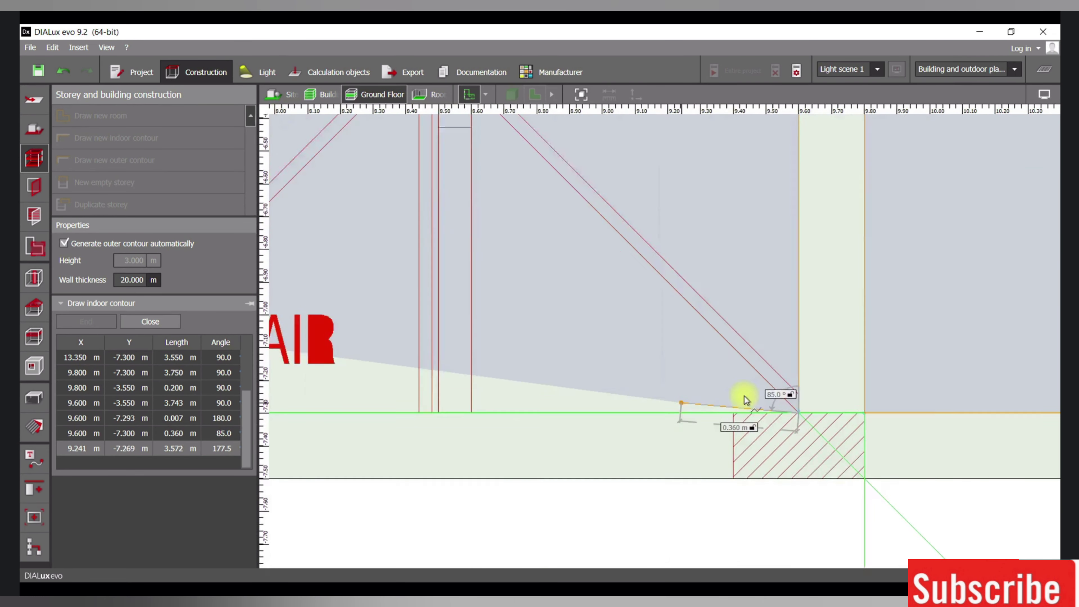
{"action": "scroll", "coordinate": [700, 385], "scroll_direction": "down", "scroll_amount": 2}
{"action": "scroll", "coordinate": [455, 390], "scroll_direction": "up", "scroll_amount": 3}
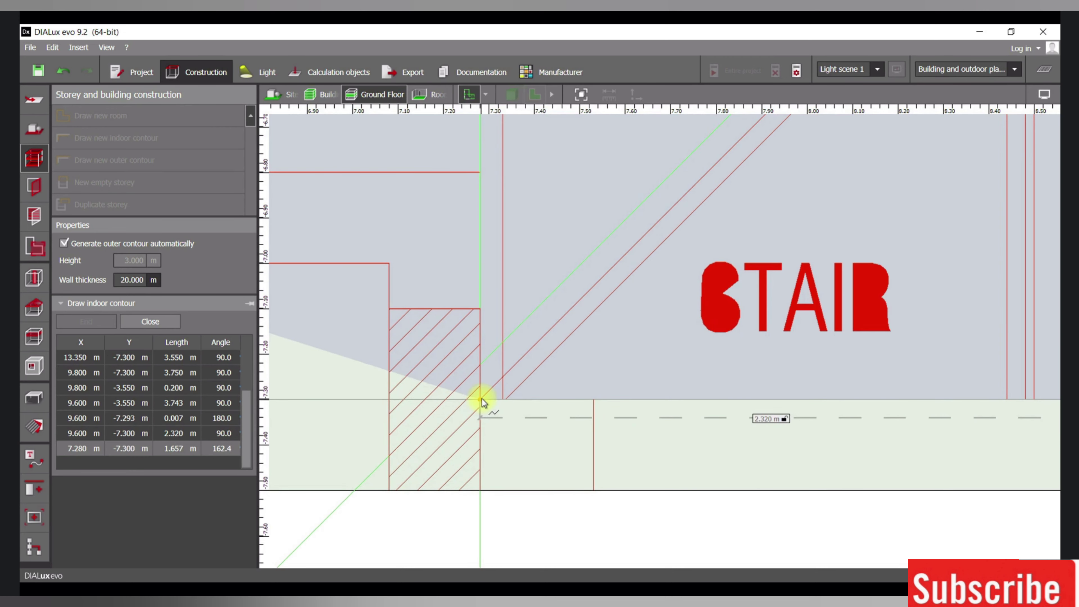
{"action": "left_click", "coordinate": [481, 398]}
Trace the 0.500 m wall jog from the stair's lower-left corner up to the entrance door line.
{"action": "scroll", "coordinate": [489, 392], "scroll_direction": "down", "scroll_amount": 1}
{"action": "scroll", "coordinate": [497, 272], "scroll_direction": "down", "scroll_amount": 3}
{"action": "middle_click_drag", "start_coordinate": [492, 213], "coordinate": [545, 338]}
{"action": "scroll", "coordinate": [545, 339], "scroll_direction": "up", "scroll_amount": 5}
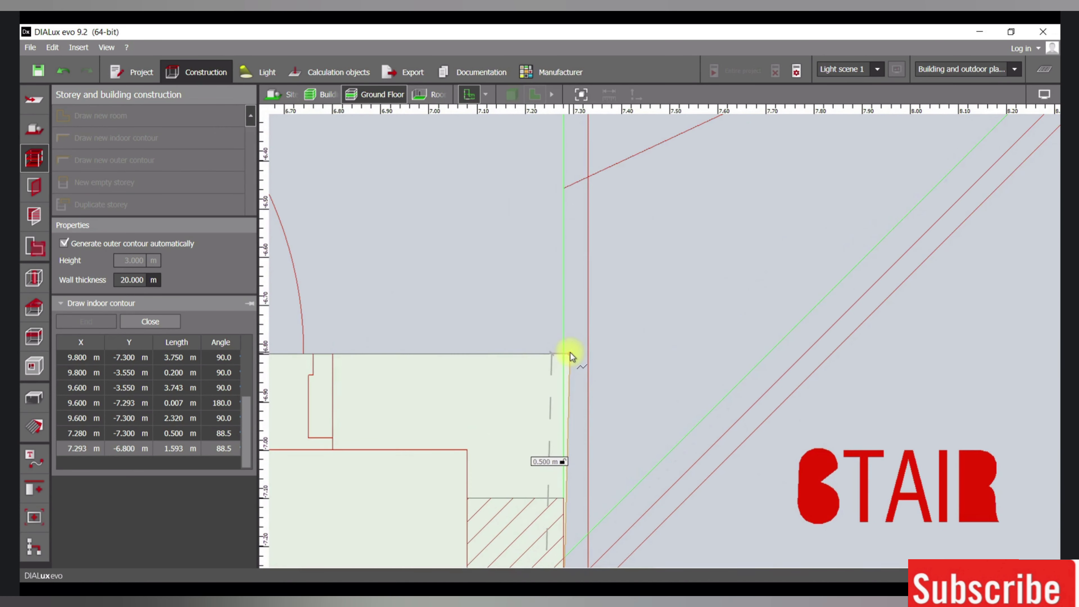
{"action": "left_click", "coordinate": [565, 354]}
Trace the entrance wall 1.530 m towards the contour's starting corner and close the polygon.
{"action": "scroll", "coordinate": [521, 349], "scroll_direction": "down", "scroll_amount": 3}
{"action": "scroll", "coordinate": [692, 337], "scroll_direction": "up", "scroll_amount": 2}
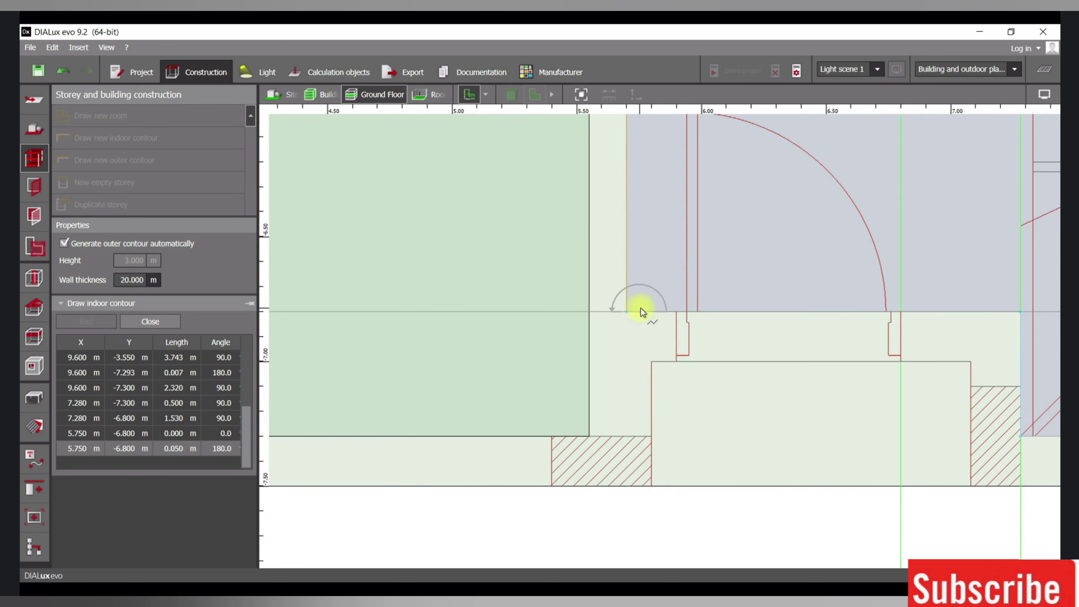
{"action": "scroll", "coordinate": [641, 308], "scroll_direction": "down", "scroll_amount": 2}
{"action": "middle_click_drag", "start_coordinate": [640, 307], "coordinate": [434, 359]}
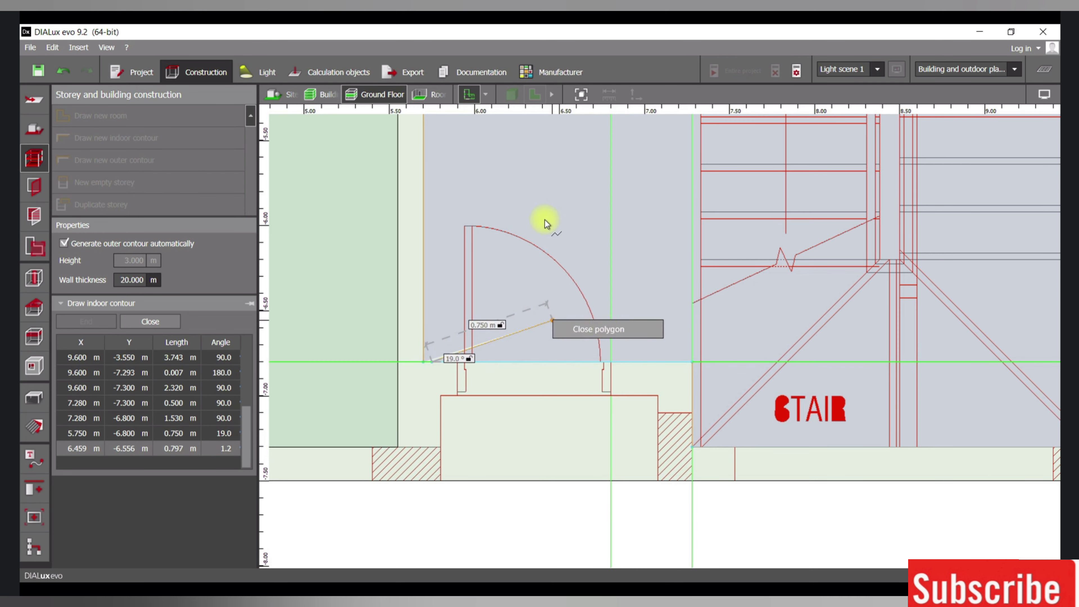
{"action": "left_click", "coordinate": [652, 336]}
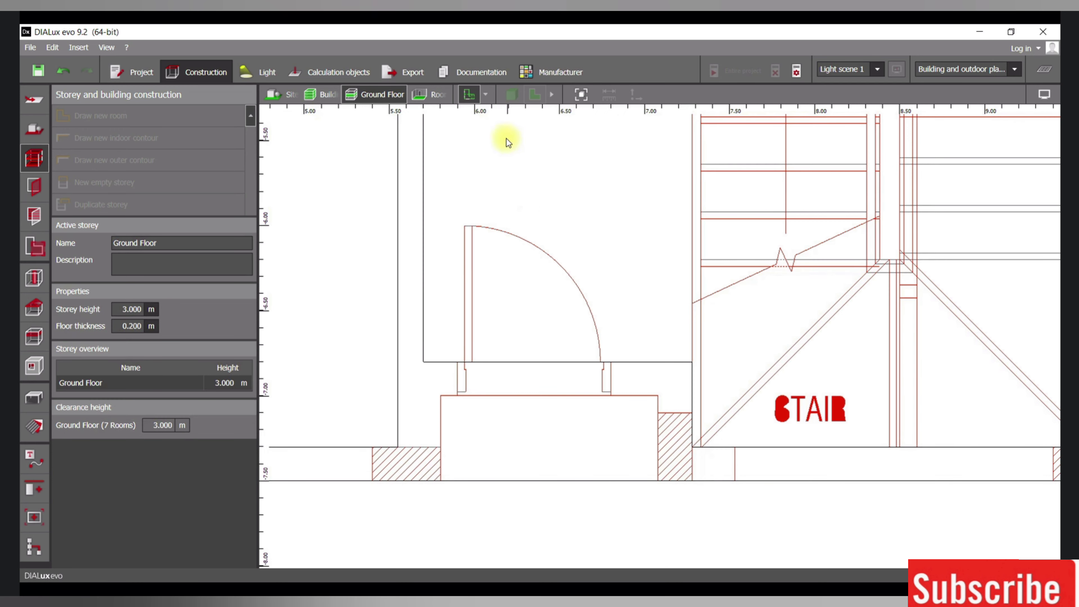
Save the project to the Desktop folder as Project 0.evo.
{"action": "left_click", "coordinate": [514, 92]}
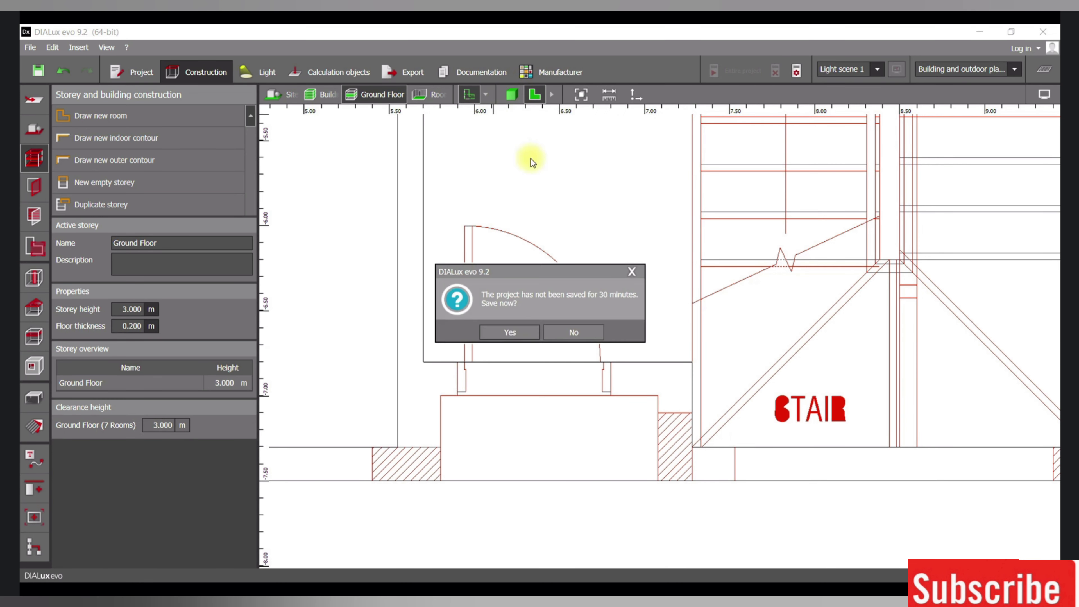
{"action": "left_click", "coordinate": [501, 332]}
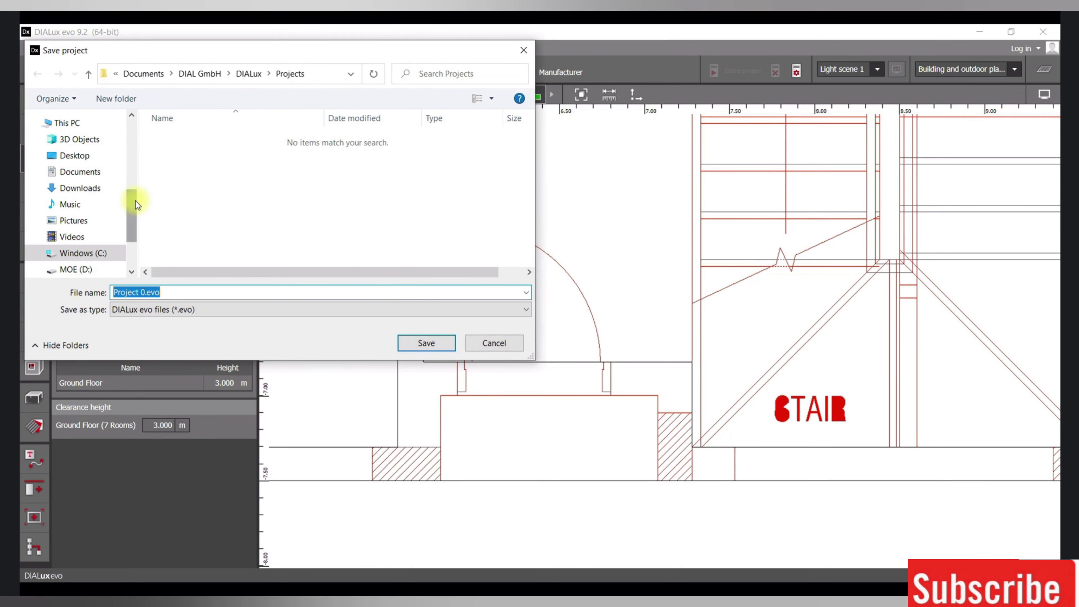
{"action": "left_click_drag", "start_coordinate": [135, 199], "coordinate": [117, 99]}
{"action": "left_click_drag", "start_coordinate": [134, 138], "coordinate": [134, 175]}
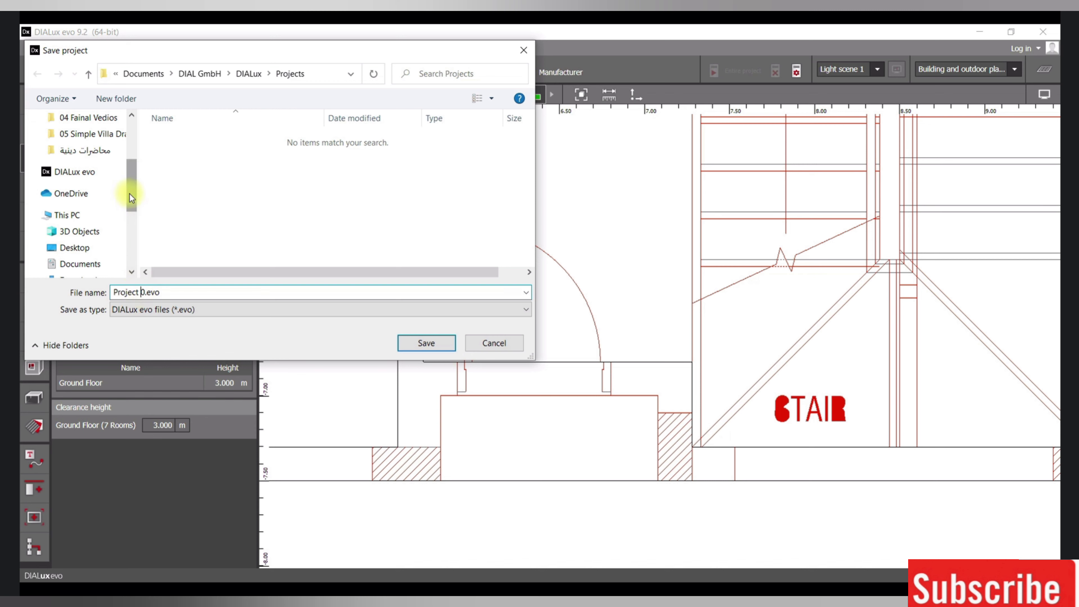
{"action": "left_click_drag", "start_coordinate": [130, 194], "coordinate": [128, 124]}
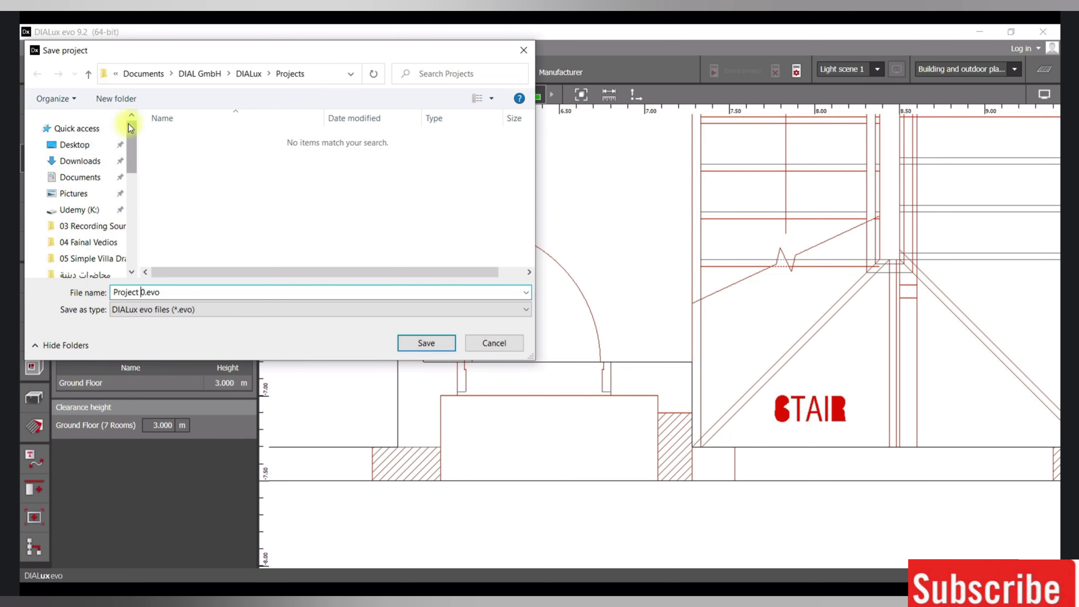
{"action": "left_click", "coordinate": [74, 144]}
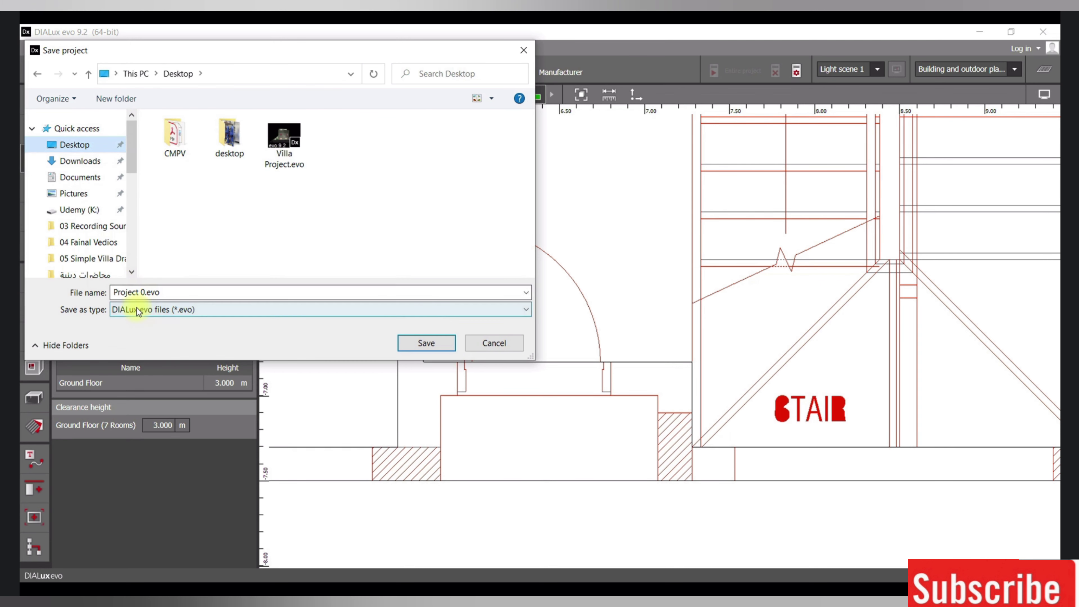
{"action": "left_click", "coordinate": [436, 345]}
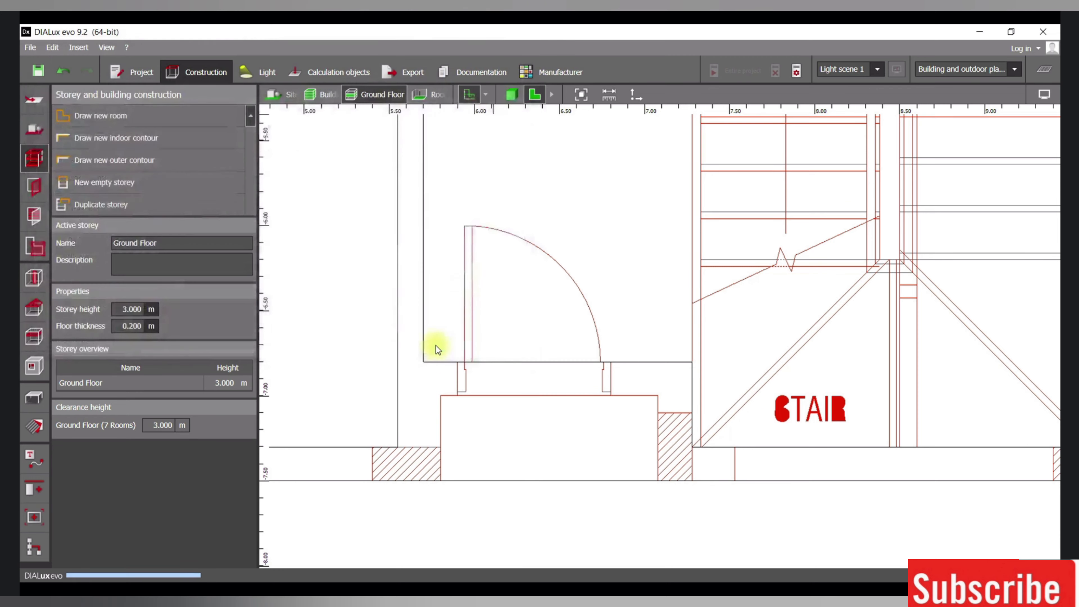
{"action": "scroll", "coordinate": [635, 255], "scroll_direction": "down", "scroll_amount": 5}
{"action": "scroll", "coordinate": [634, 250], "scroll_direction": "down", "scroll_amount": 5}
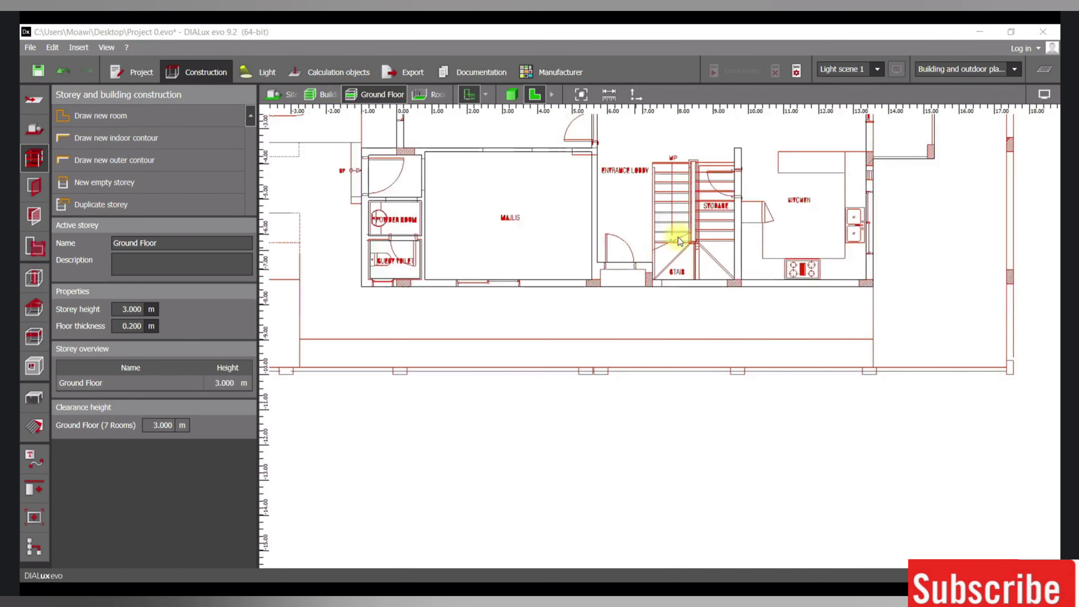
Start a new room in the narrow space beyond the windowed wall and trace its upper wall 1.682 m from the column corner.
{"action": "middle_click_drag", "start_coordinate": [733, 213], "coordinate": [487, 389]}
{"action": "scroll", "coordinate": [650, 231], "scroll_direction": "up", "scroll_amount": 1}
{"action": "scroll", "coordinate": [651, 225], "scroll_direction": "up", "scroll_amount": 4}
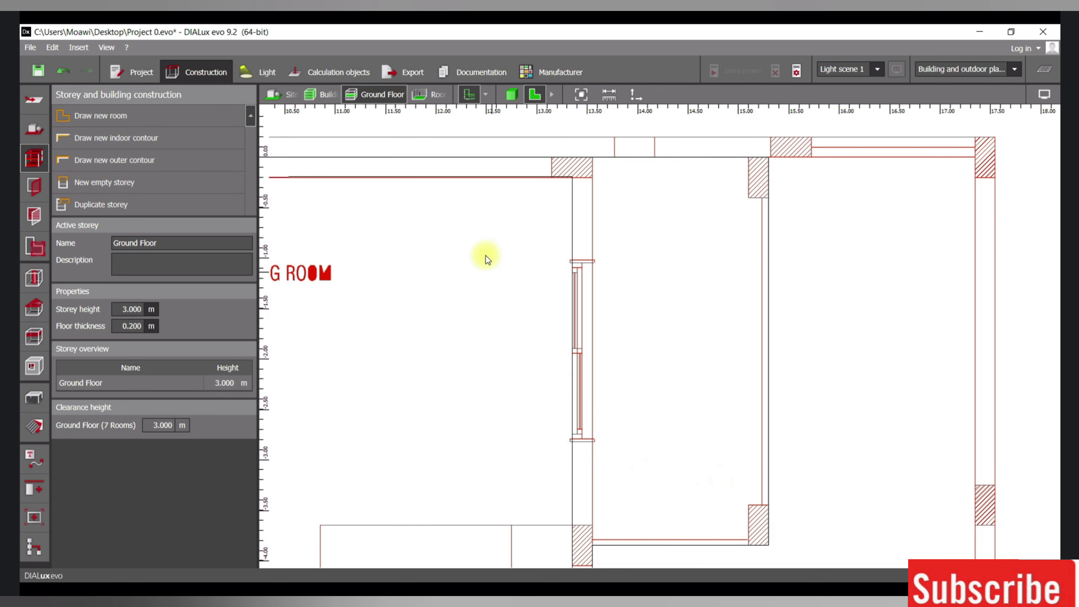
{"action": "left_click", "coordinate": [136, 116]}
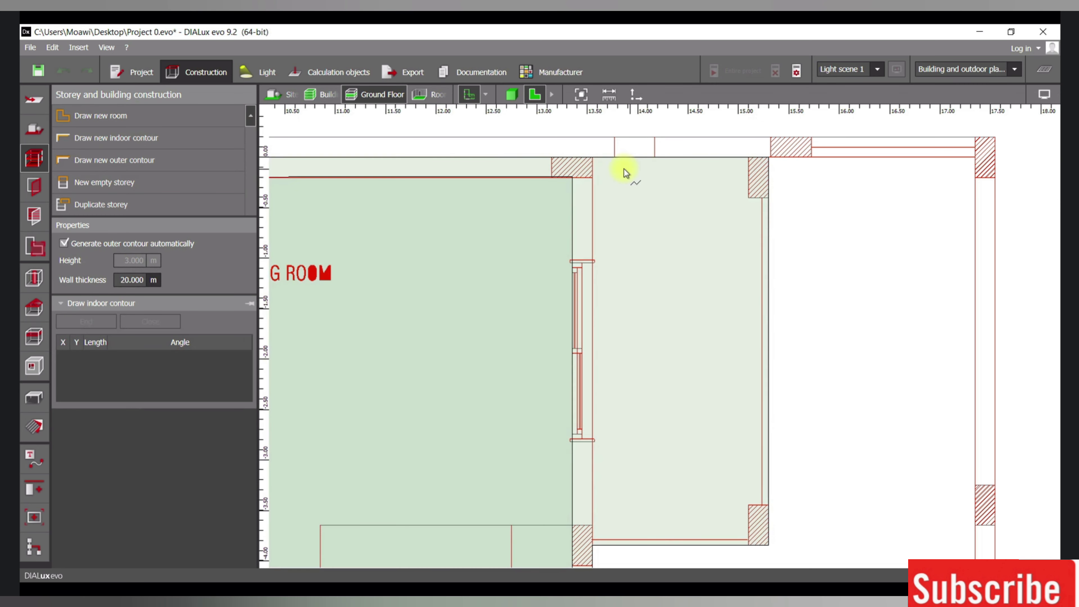
{"action": "scroll", "coordinate": [621, 169], "scroll_direction": "up", "scroll_amount": 5}
{"action": "left_click", "coordinate": [551, 155]}
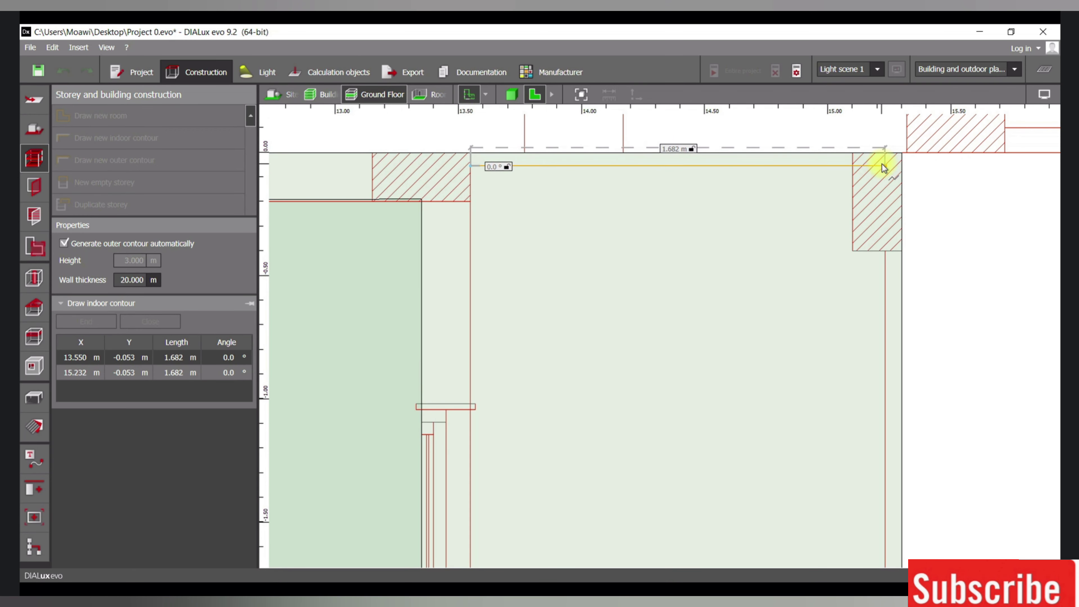
{"action": "left_click", "coordinate": [883, 163]}
Trace the narrow room's outer side wall 3.723 m down to the inner line of the lower wall at the hatched column.
{"action": "scroll", "coordinate": [873, 191], "scroll_direction": "down", "scroll_amount": 2}
{"action": "scroll", "coordinate": [837, 350], "scroll_direction": "down", "scroll_amount": 1}
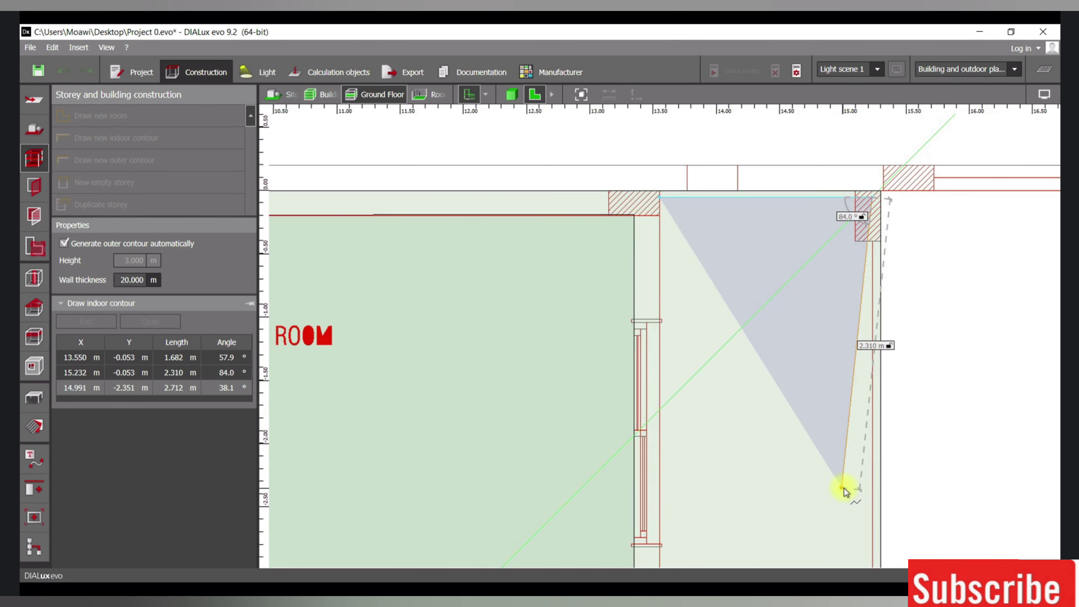
{"action": "middle_click_drag", "start_coordinate": [843, 488], "coordinate": [790, 300]}
{"action": "scroll", "coordinate": [819, 479], "scroll_direction": "up", "scroll_amount": 4}
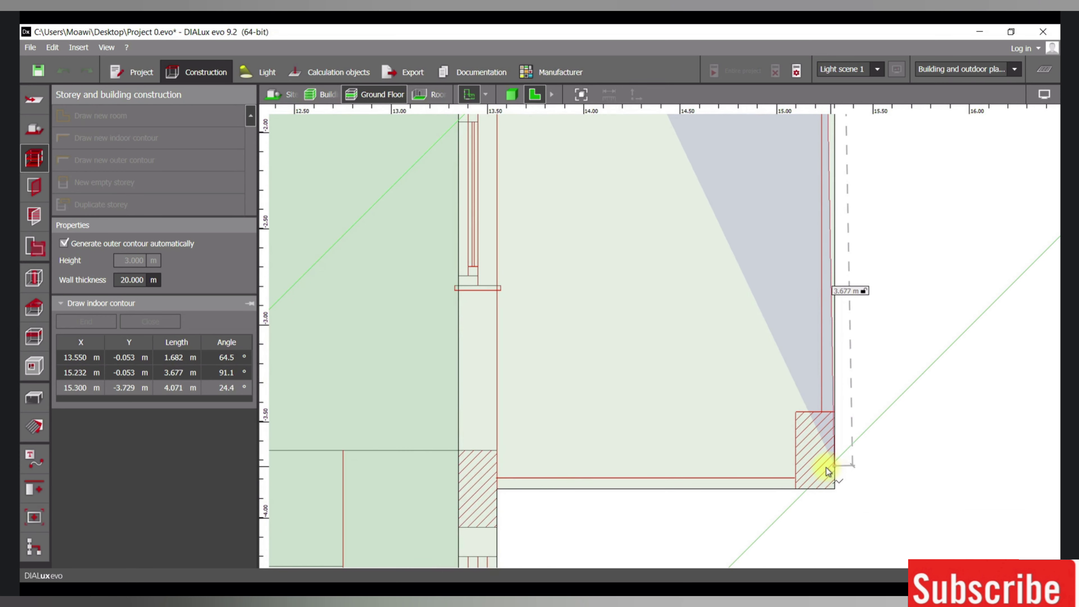
{"action": "scroll", "coordinate": [822, 469], "scroll_direction": "up", "scroll_amount": 3}
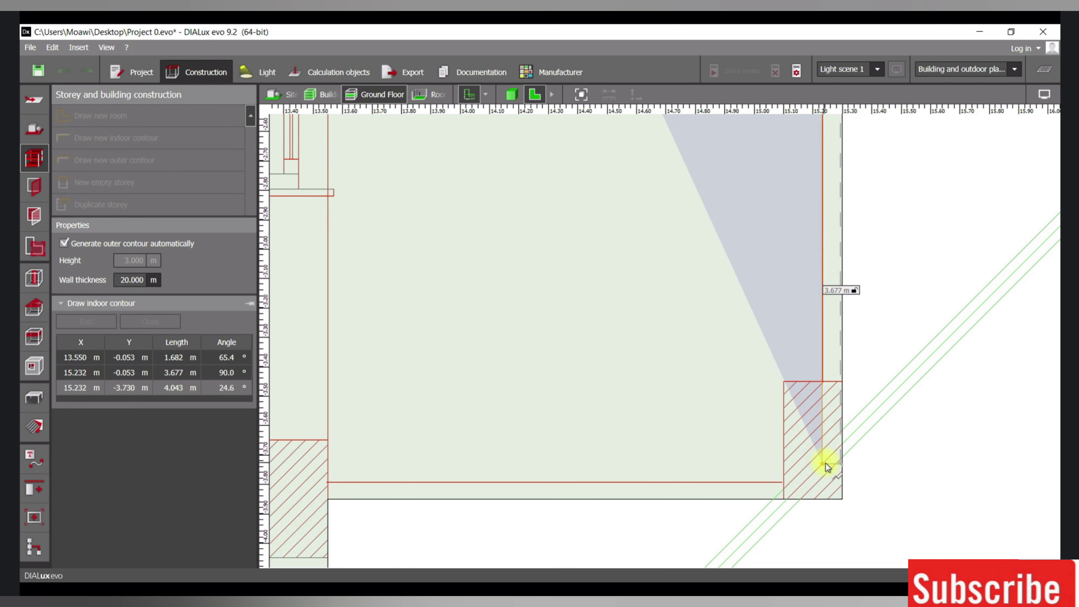
{"action": "left_click", "coordinate": [821, 478]}
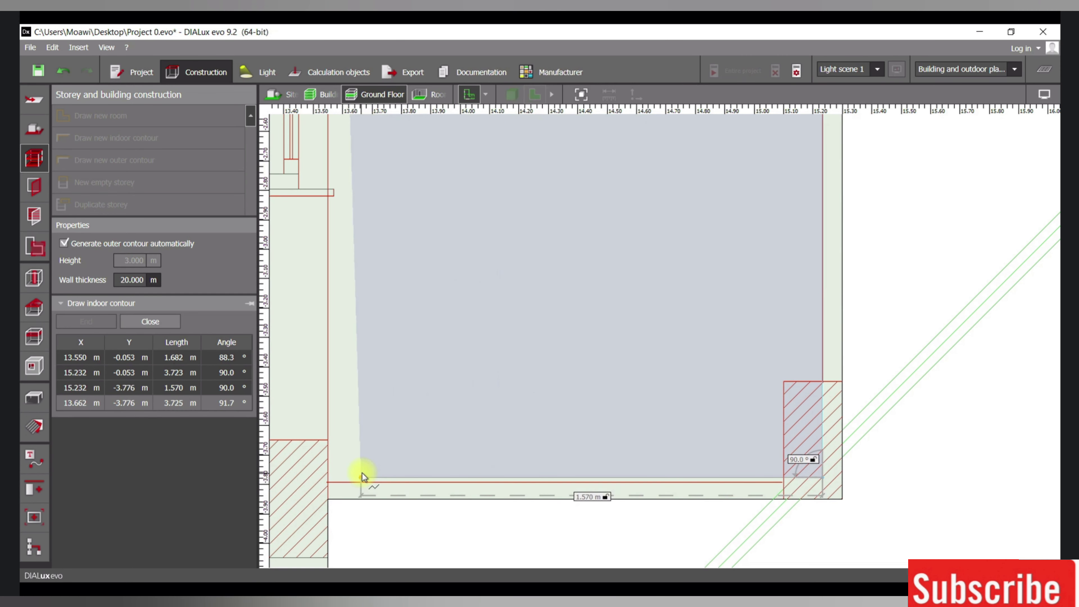
Trace the narrow room's lower wall 1.682 m back to the windowed wall and close the polygon.
{"action": "left_click", "coordinate": [328, 479]}
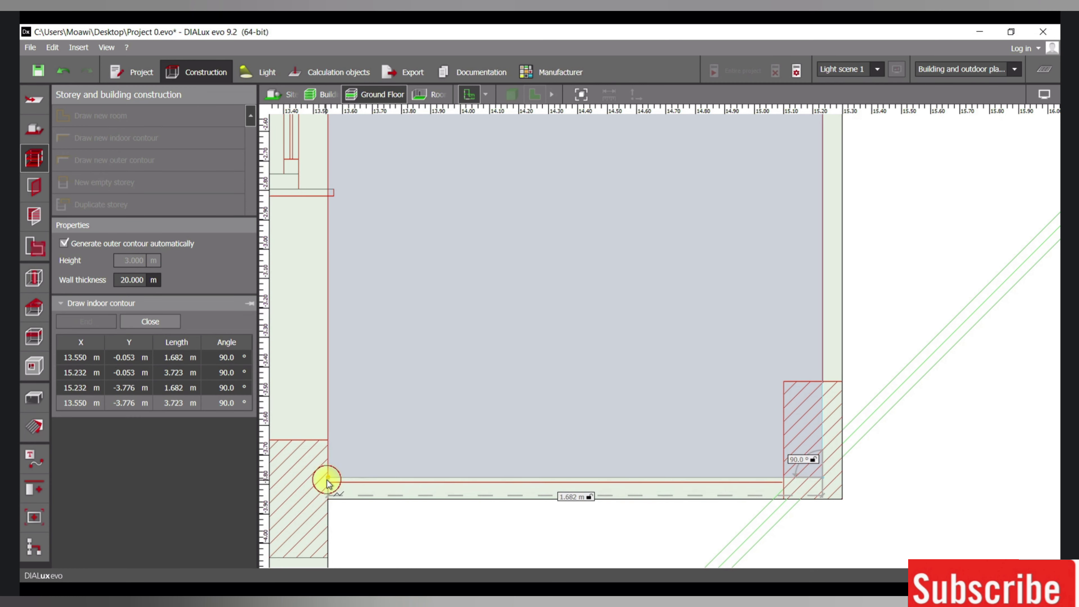
{"action": "scroll", "coordinate": [328, 480], "scroll_direction": "down", "scroll_amount": 4}
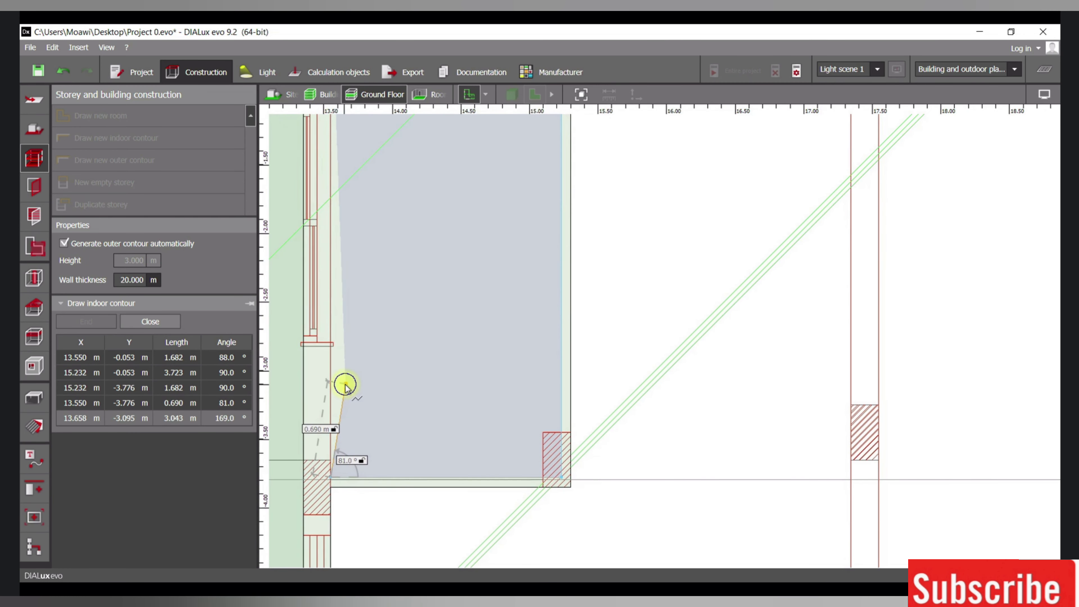
{"action": "left_click", "coordinate": [348, 386]}
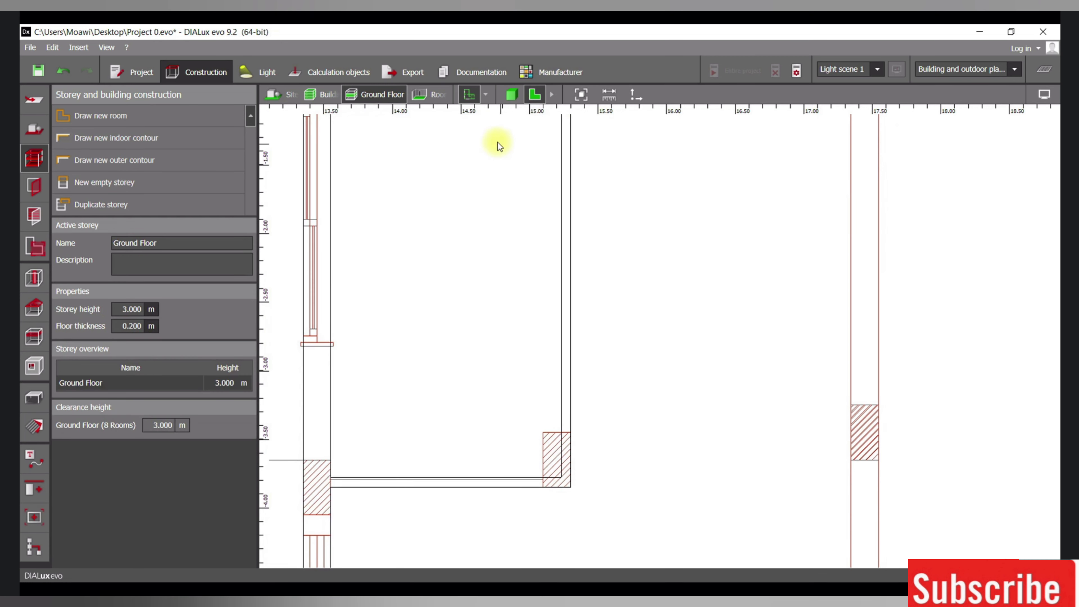